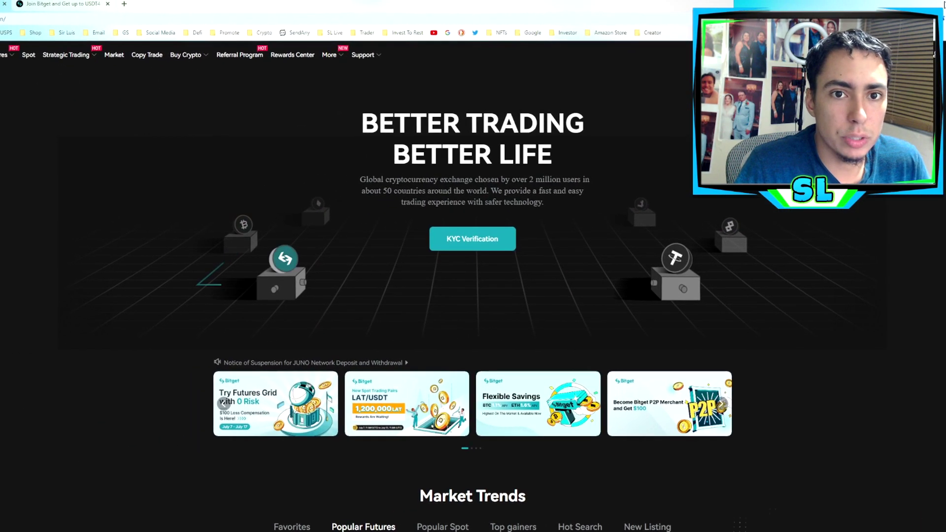
- Open Bitget's Copy Trade page and browse the list of top traders
{"action": "mouse_move", "coordinate": [1, 62]}
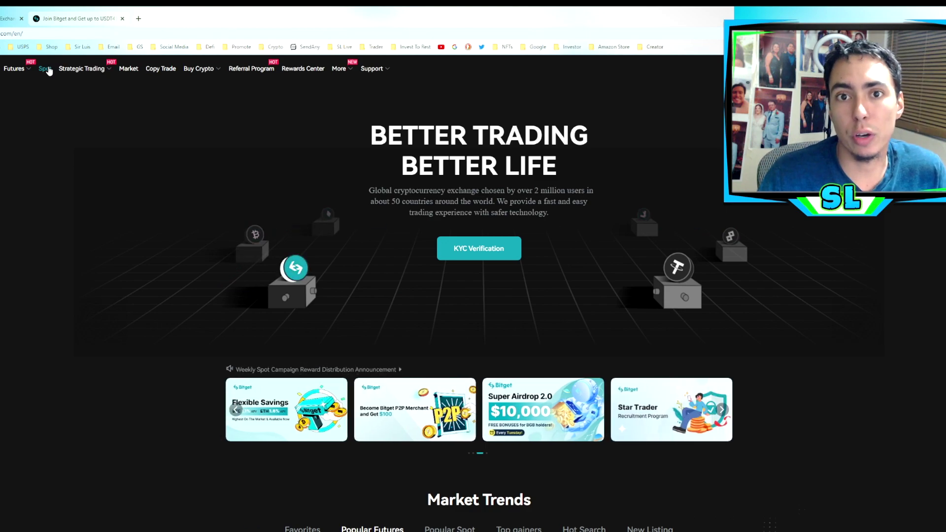
{"action": "mouse_move", "coordinate": [99, 72]}
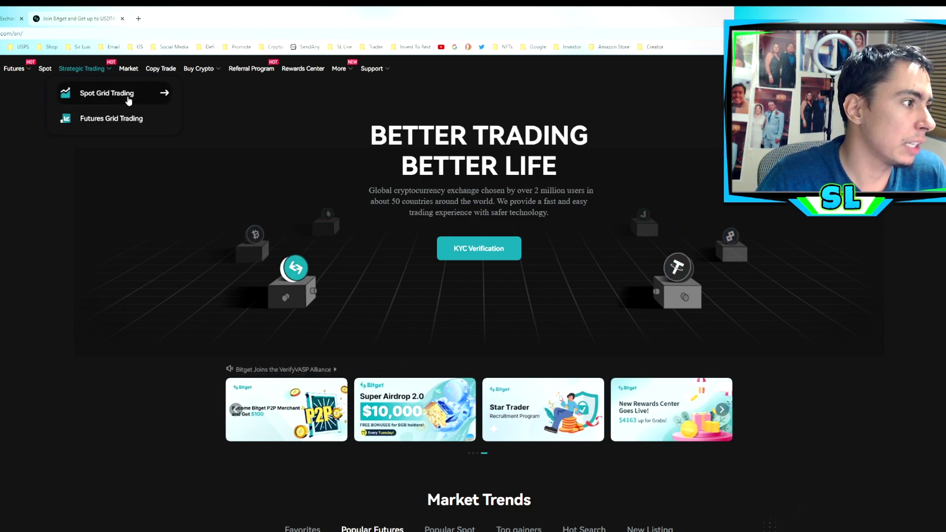
{"action": "left_click", "coordinate": [167, 74]}
{"action": "scroll", "coordinate": [555, 301], "scroll_direction": "down", "scroll_amount": 5}
{"action": "scroll", "coordinate": [554, 301], "scroll_direction": "down", "scroll_amount": 3}
{"action": "scroll", "coordinate": [520, 462], "scroll_direction": "up", "scroll_amount": 5}
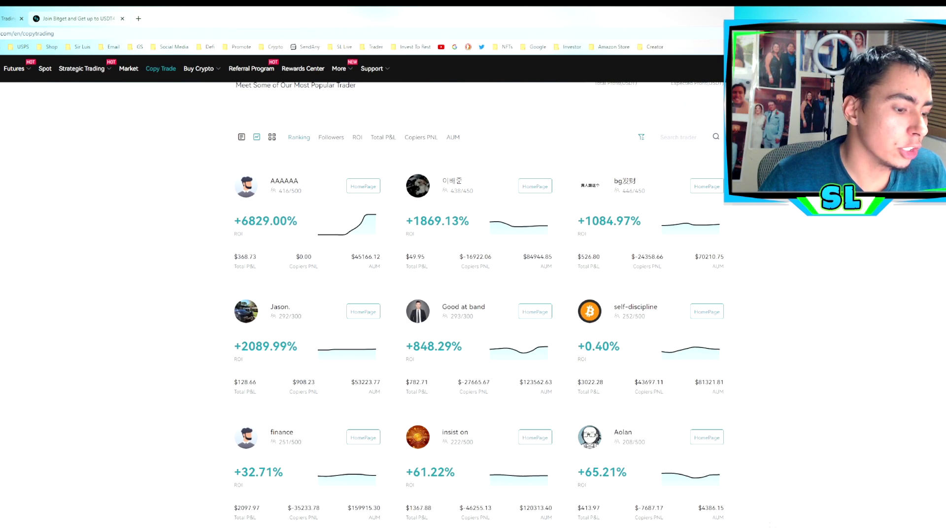
{"action": "scroll", "coordinate": [285, 285], "scroll_direction": "up", "scroll_amount": 1}
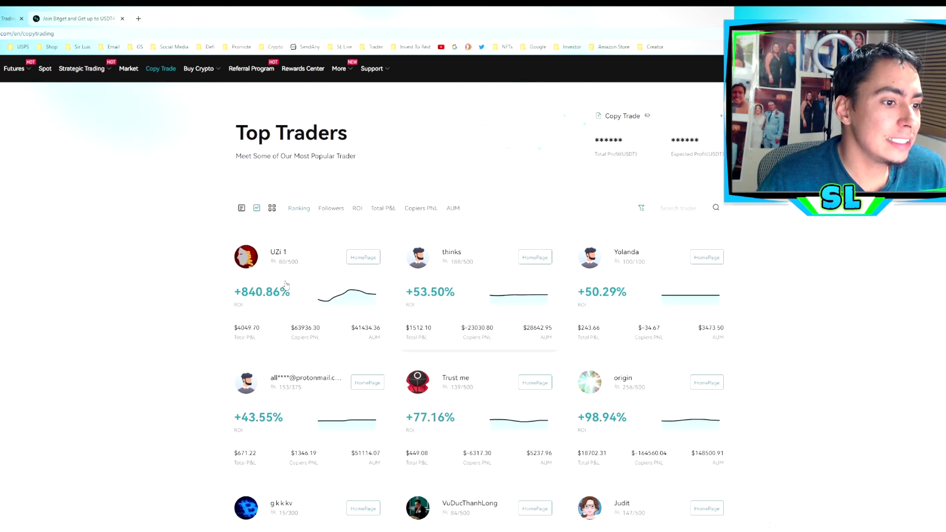
- Open the profile of the second trader in the ranking and examine its statistics and performance charts
{"action": "left_click", "coordinate": [487, 270]}
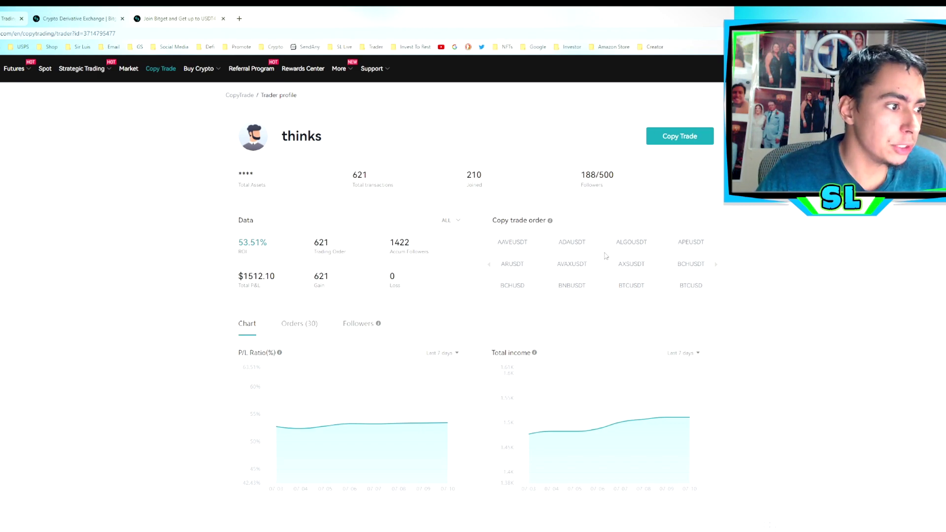
{"action": "scroll", "coordinate": [606, 256], "scroll_direction": "down", "scroll_amount": 10}
{"action": "scroll", "coordinate": [529, 328], "scroll_direction": "up", "scroll_amount": 6}
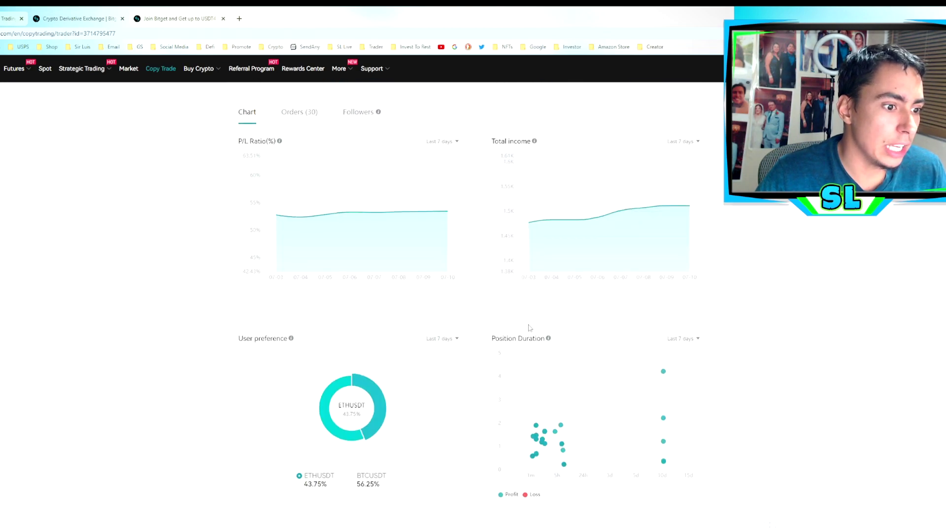
{"action": "scroll", "coordinate": [529, 328], "scroll_direction": "down", "scroll_amount": 3}
{"action": "scroll", "coordinate": [401, 330], "scroll_direction": "up", "scroll_amount": 7}
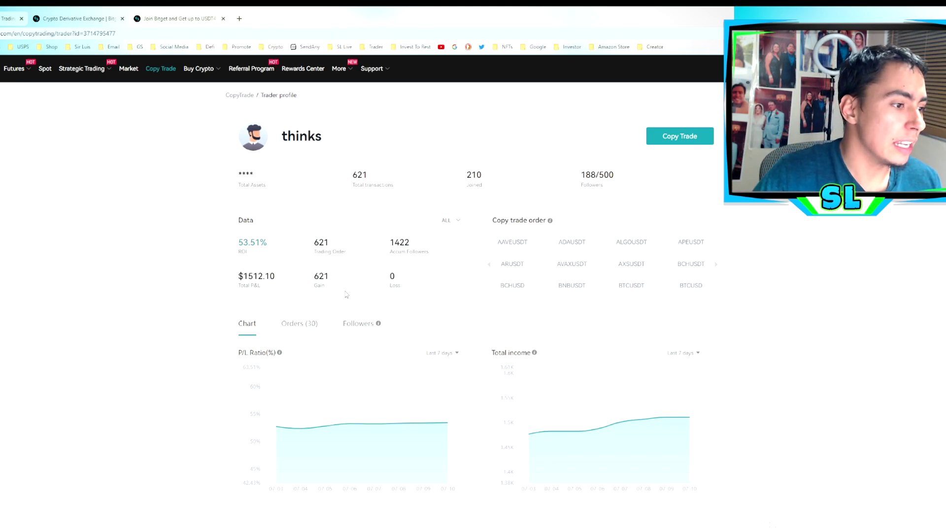
- Review the trader's order history, including the profit and loss ratio of each position
{"action": "left_click", "coordinate": [293, 325]}
{"action": "scroll", "coordinate": [359, 340], "scroll_direction": "down", "scroll_amount": 4}
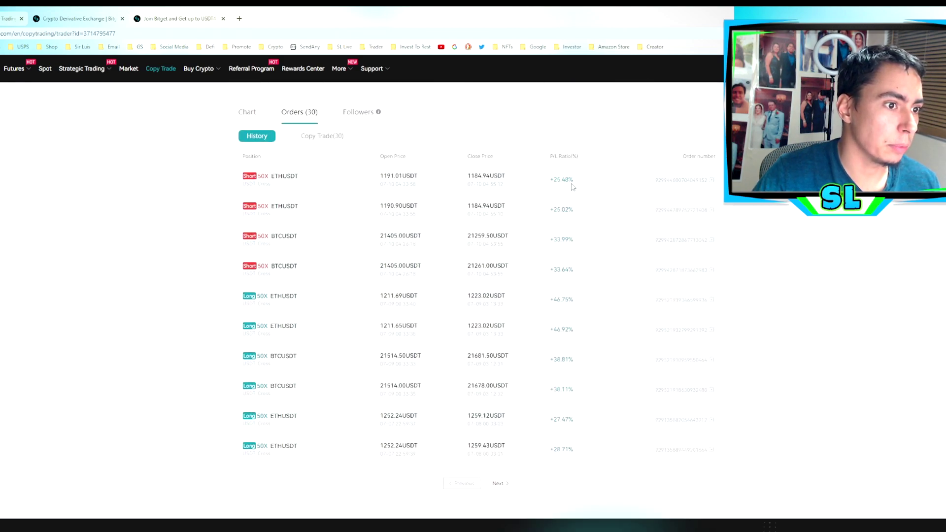
{"action": "scroll", "coordinate": [563, 373], "scroll_direction": "up", "scroll_amount": 4}
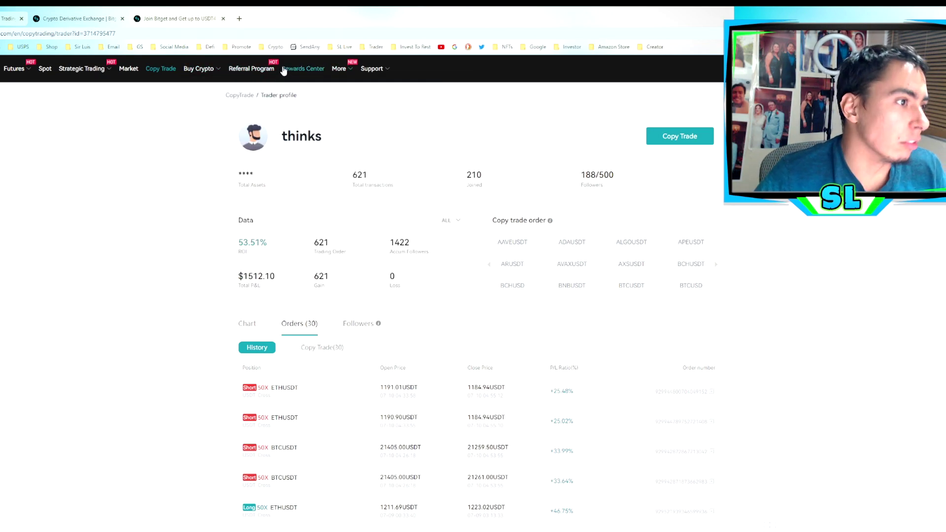
- Open the USDT-M futures demo trading page and dismiss the coin pair introduction tip
{"action": "mouse_move", "coordinate": [23, 73]}
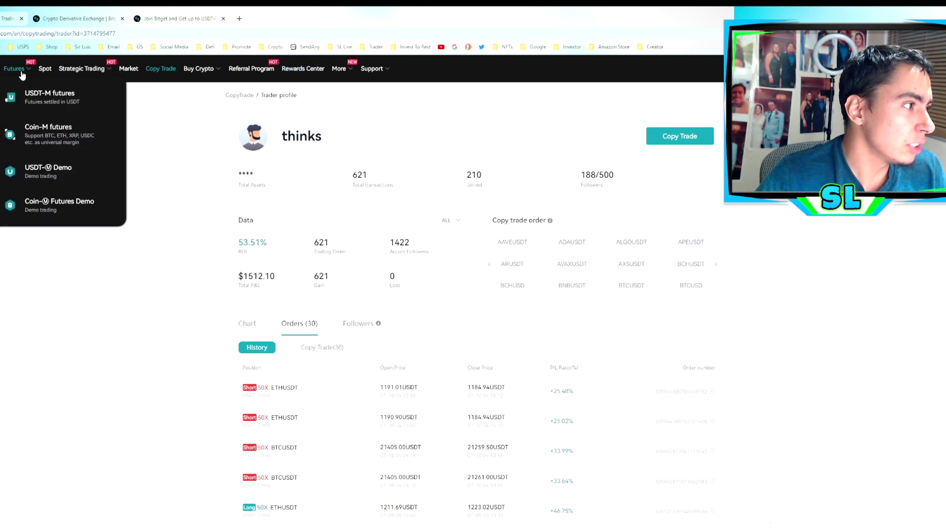
{"action": "left_click", "coordinate": [44, 170]}
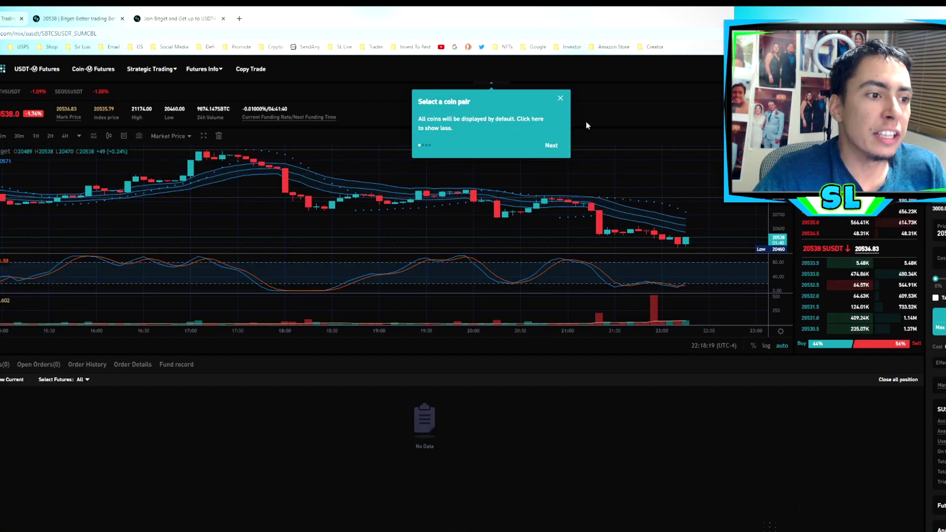
{"action": "left_click", "coordinate": [561, 99]}
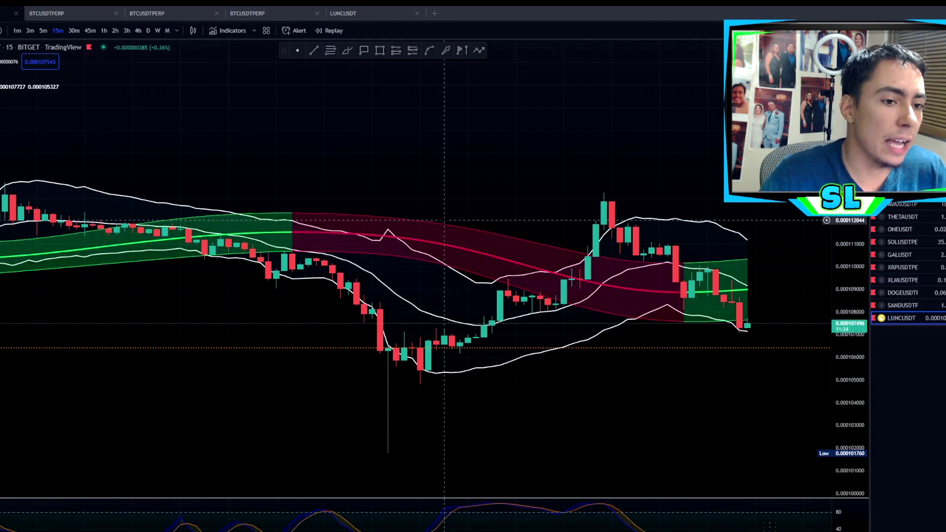
- Switch to TradingView's BTCUSDTPERP chart and set the symbol search source to Bitget
{"action": "scroll", "coordinate": [939, 238], "scroll_direction": "down", "scroll_amount": 2}
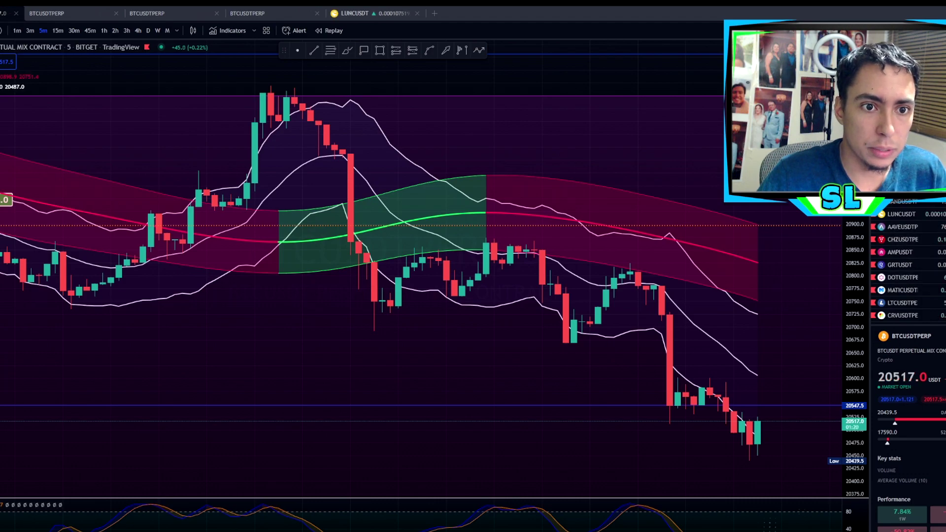
{"action": "left_click", "coordinate": [152, 102]}
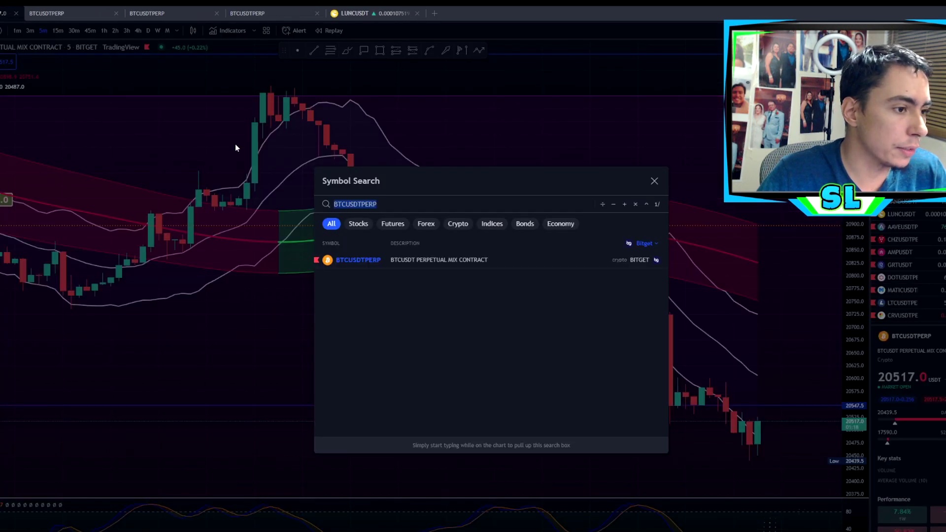
{"action": "left_click", "coordinate": [643, 244]}
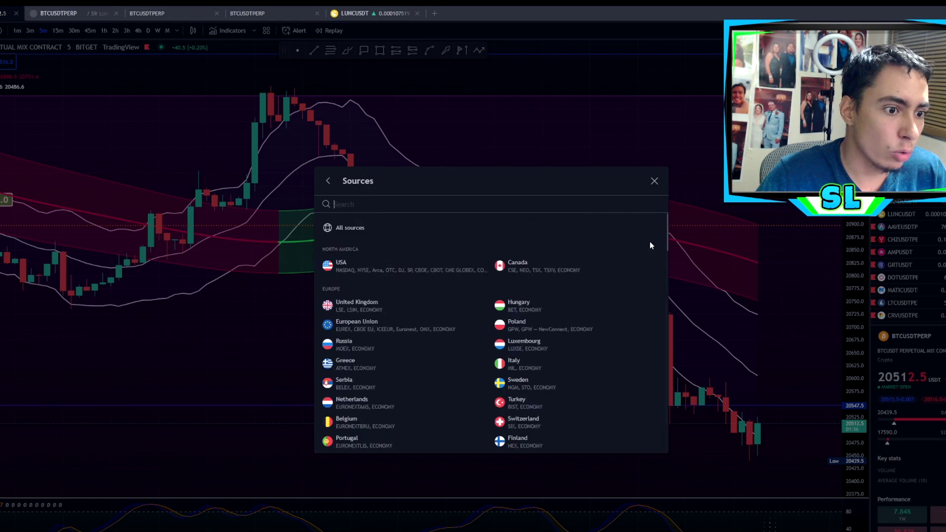
{"action": "left_click", "coordinate": [349, 206]}
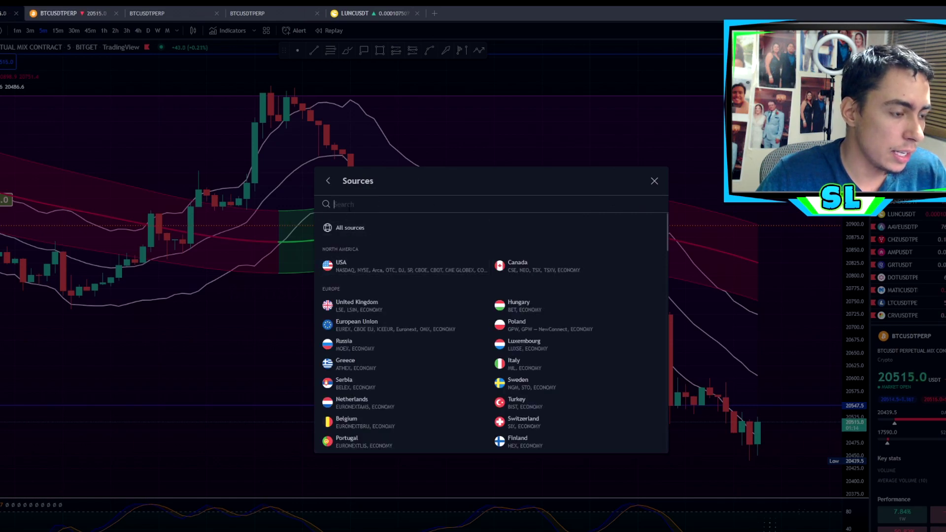
{"action": "type", "text": "bitget"}
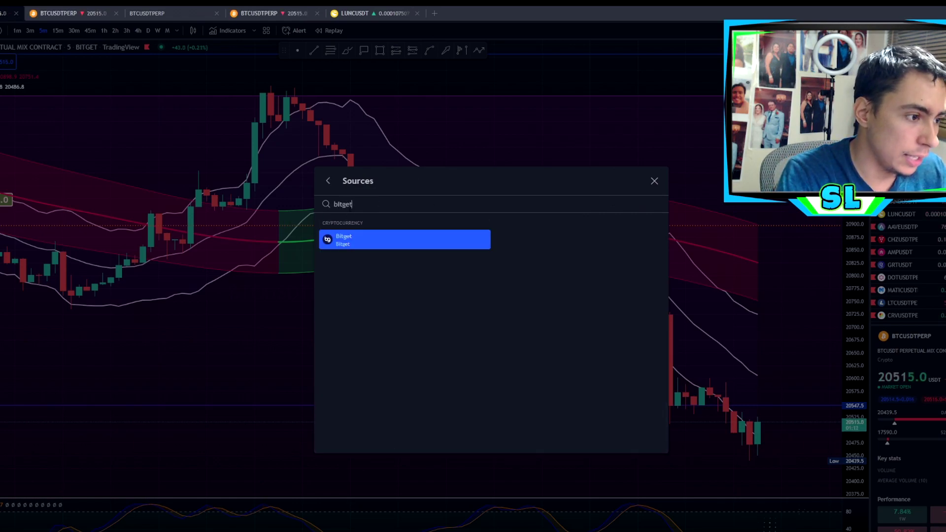
{"action": "left_click", "coordinate": [344, 240]}
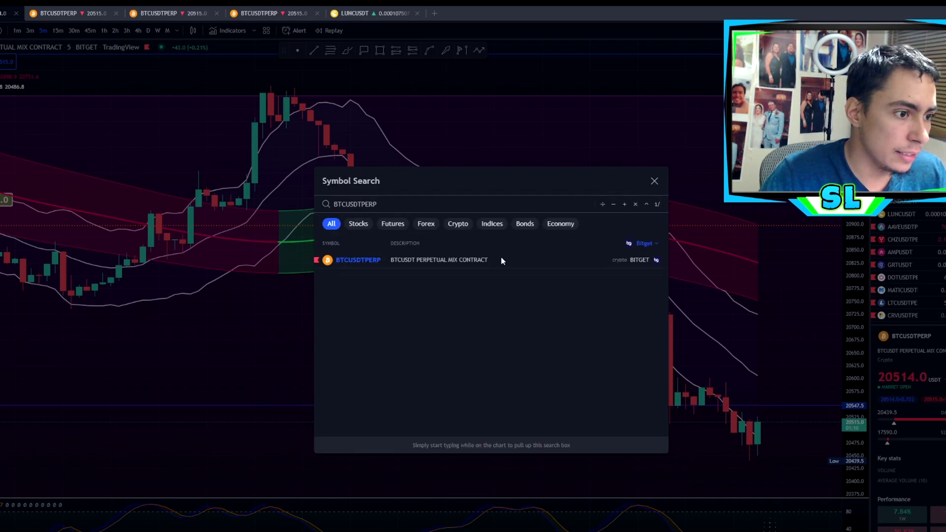
- Clear the symbol search text and browse all the symbols available from Bitget
{"action": "key", "text": "ctrl+a"}
{"action": "key", "text": "BackSpace"}
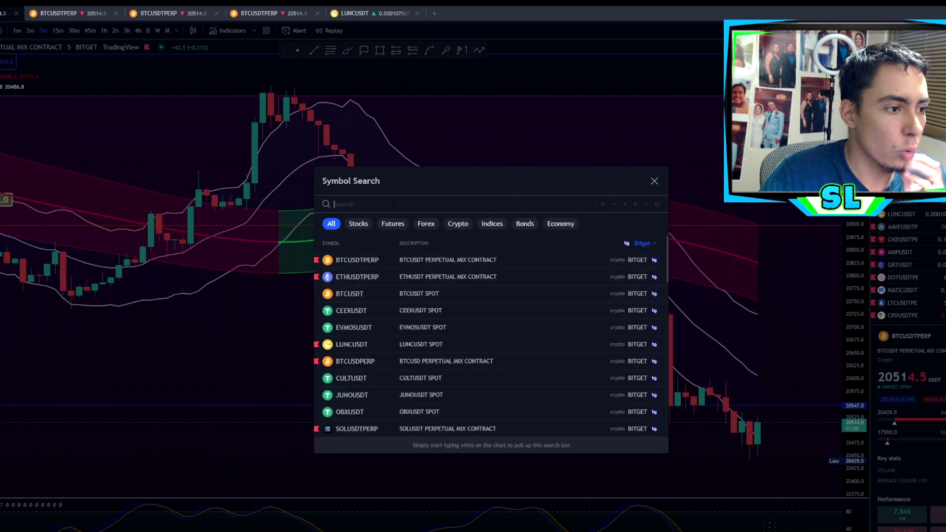
{"action": "scroll", "coordinate": [498, 338], "scroll_direction": "down", "scroll_amount": 5}
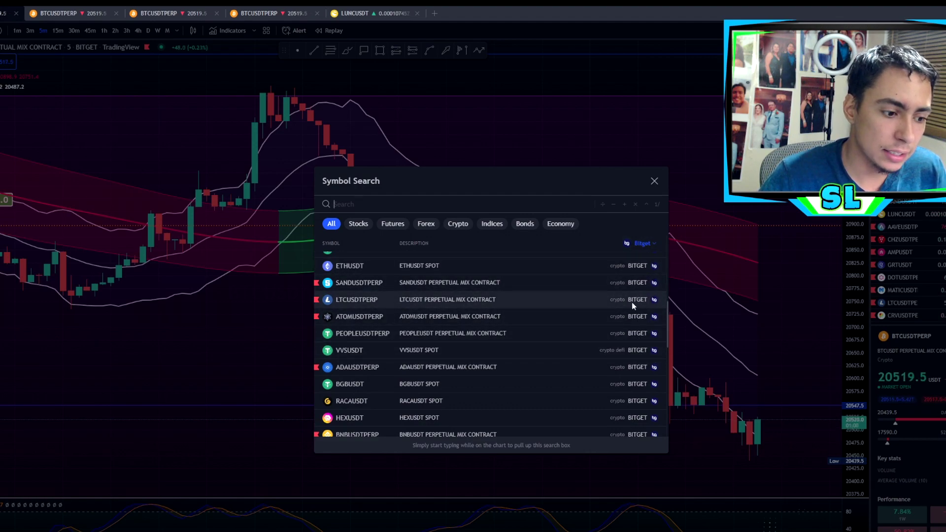
{"action": "scroll", "coordinate": [635, 302], "scroll_direction": "up", "scroll_amount": 5}
- Load the Bitget BTCUSDT perpetual mix contract, BTCUSDTPERP, on the TradingView chart after a glance at the Bitget demo page
{"action": "key", "text": "alt+Tab"}
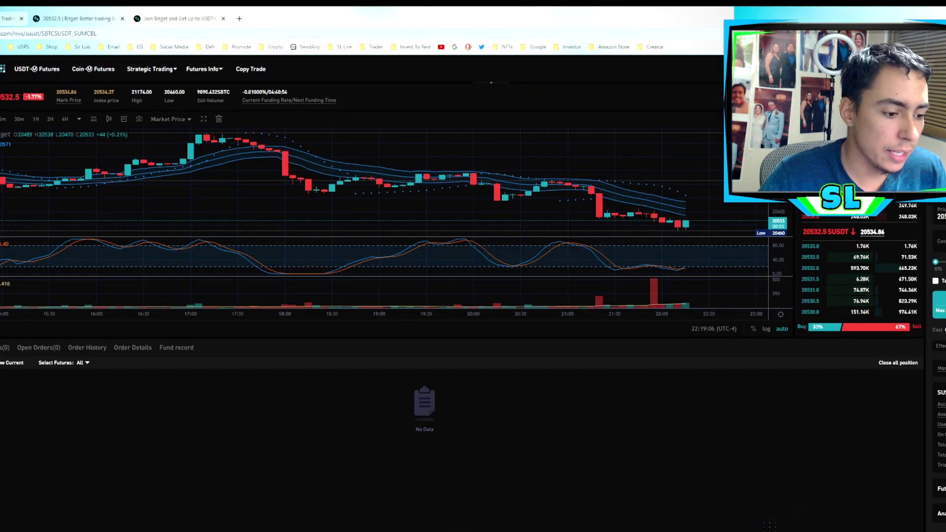
{"action": "key", "text": "alt+Tab"}
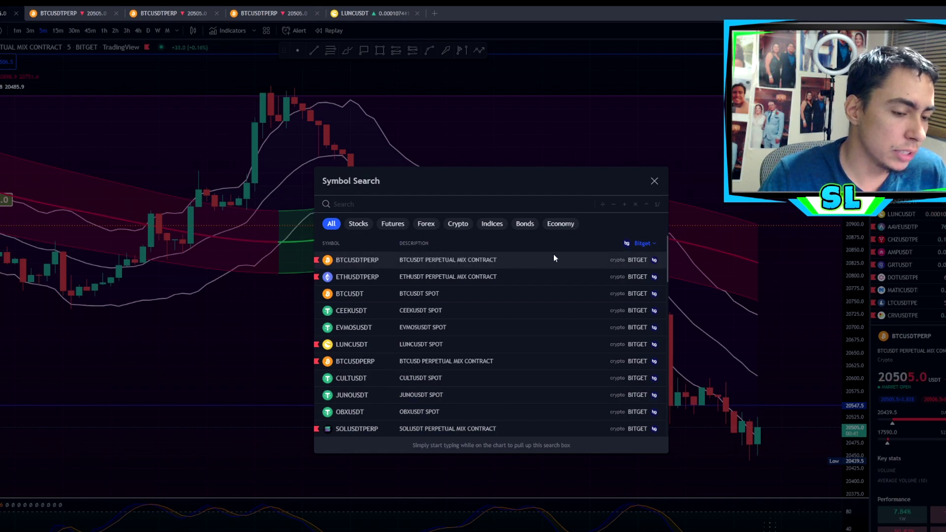
{"action": "left_click", "coordinate": [577, 263]}
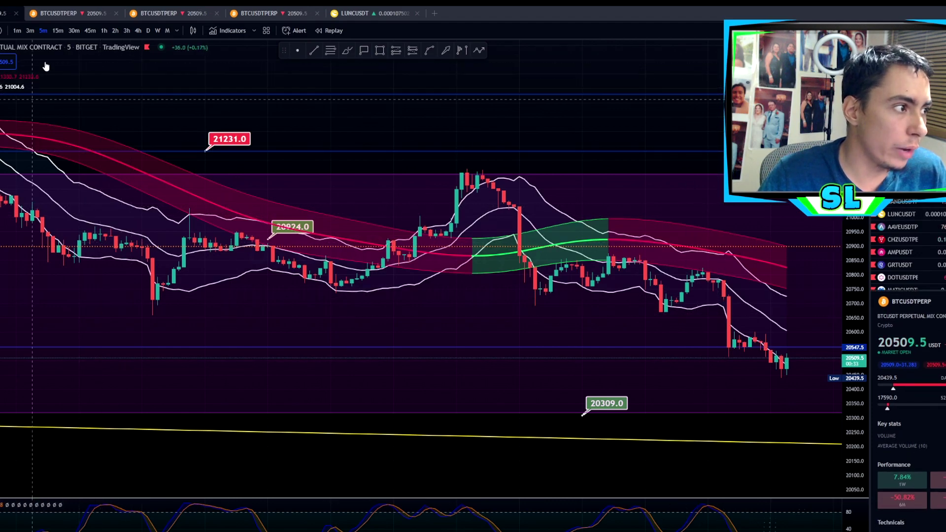
- Compare the BTCUSDTPERP price action and scaling on the TradingView chart with Bitget's own demo chart
{"action": "left_click_drag", "start_coordinate": [640, 111], "coordinate": [355, 121]}
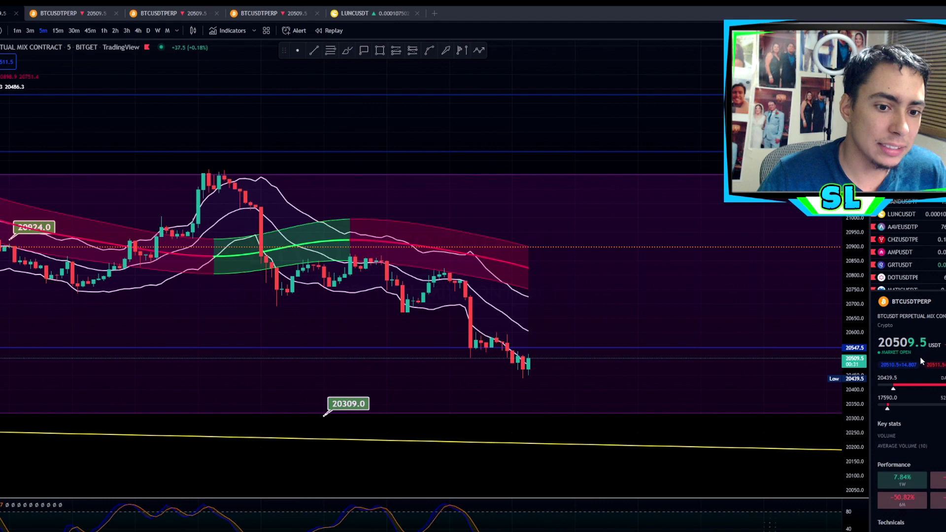
{"action": "left_click_drag", "start_coordinate": [860, 331], "coordinate": [860, 357]}
{"action": "scroll", "coordinate": [757, 419], "scroll_direction": "down", "scroll_amount": 3}
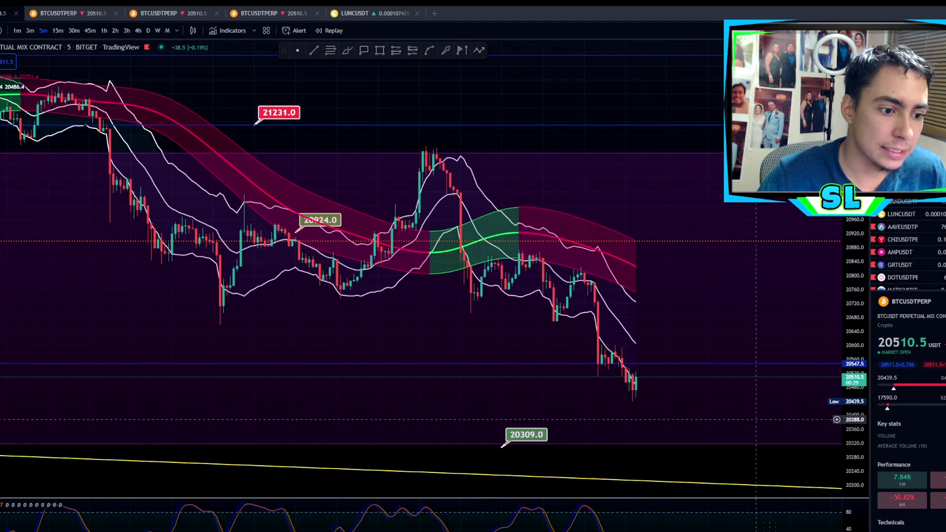
{"action": "left_click_drag", "start_coordinate": [857, 321], "coordinate": [856, 340]}
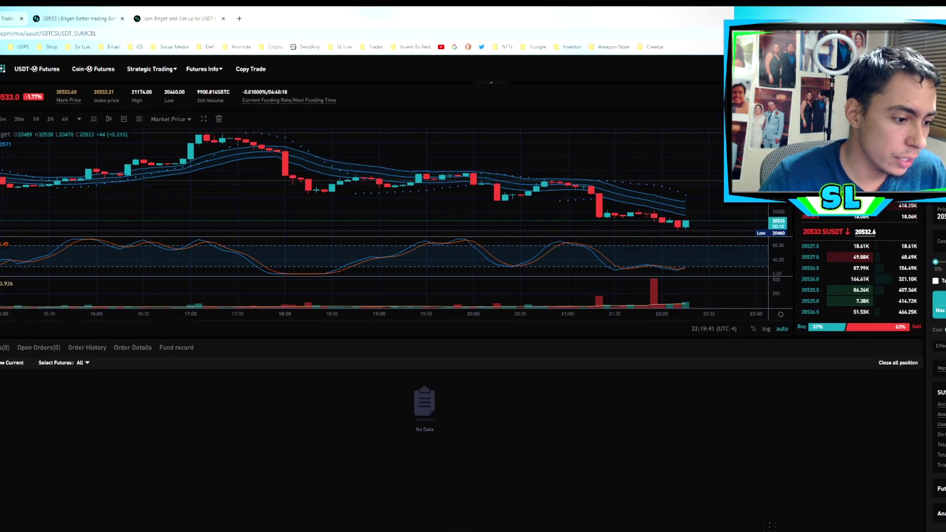
{"action": "key", "text": "alt+Tab"}
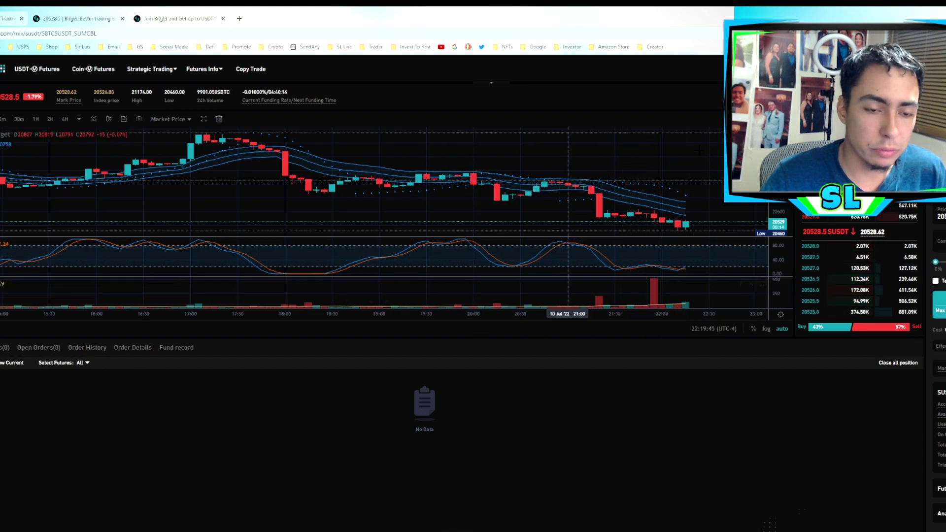
{"action": "key", "text": "alt+Tab"}
{"action": "scroll", "coordinate": [871, 296], "scroll_direction": "down", "scroll_amount": 3}
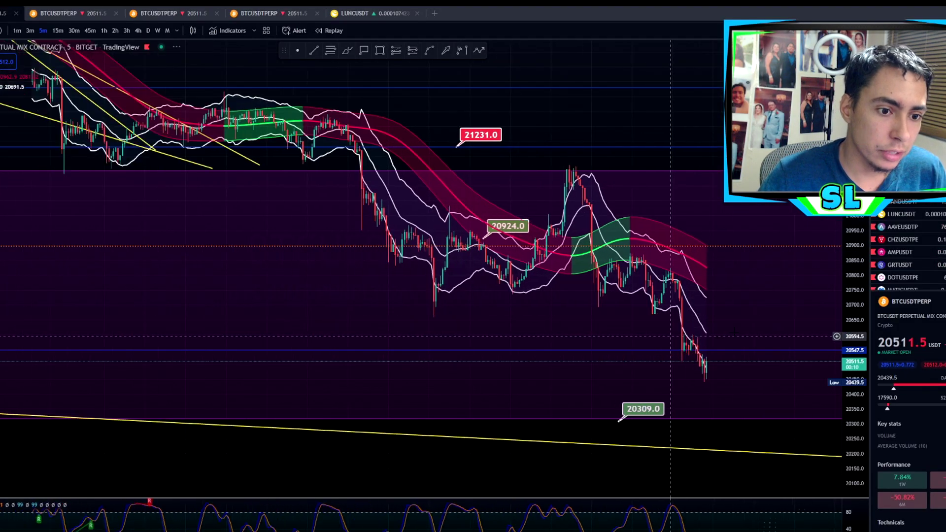
{"action": "scroll", "coordinate": [844, 297], "scroll_direction": "up", "scroll_amount": 3}
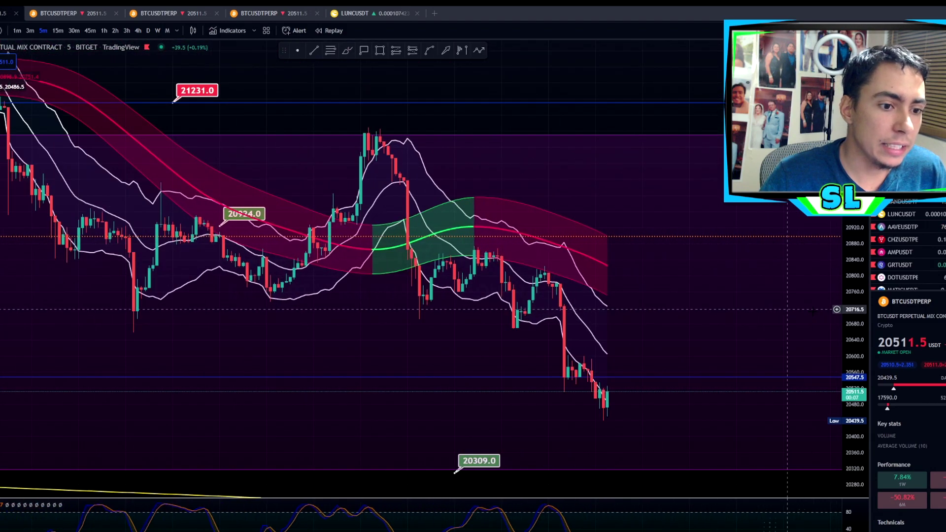
{"action": "scroll", "coordinate": [845, 297], "scroll_direction": "down", "scroll_amount": 2}
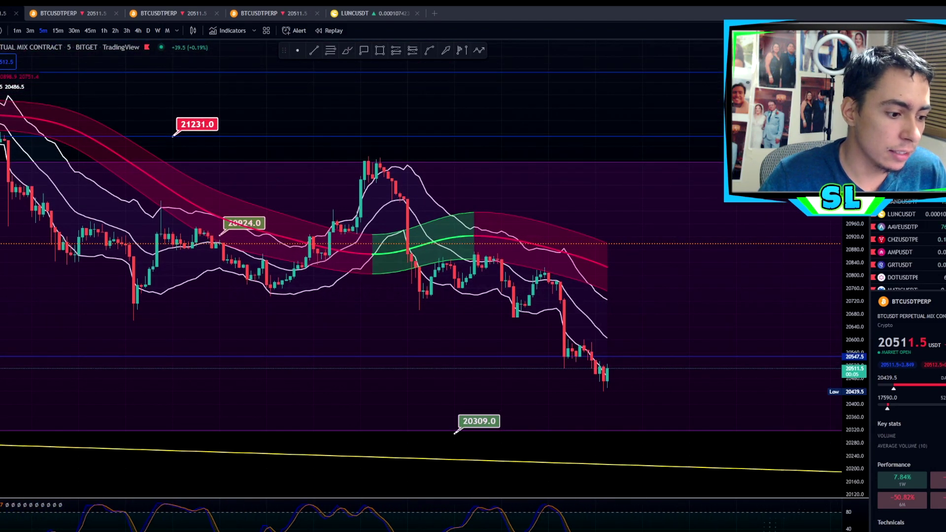
- Switch to the Bitget demo chart, look through its chart types and indicator list, and return to the TradingView chart
{"action": "key", "text": "alt+Tab"}
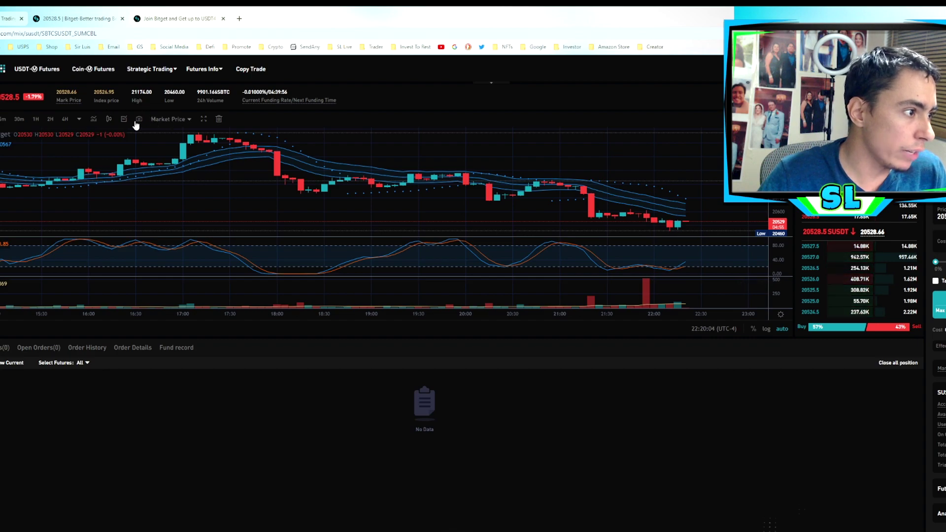
{"action": "left_click", "coordinate": [108, 121]}
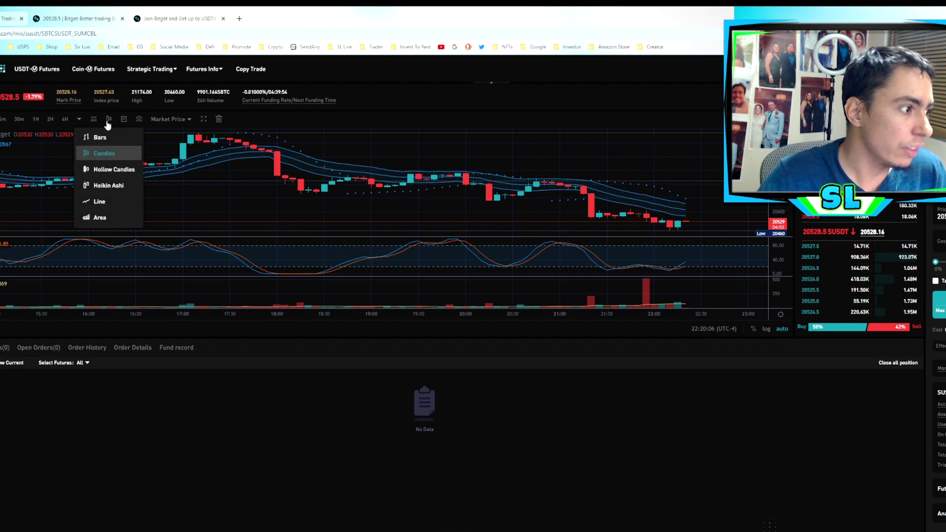
{"action": "left_click", "coordinate": [94, 119]}
{"action": "scroll", "coordinate": [340, 266], "scroll_direction": "down", "scroll_amount": 5}
{"action": "scroll", "coordinate": [354, 268], "scroll_direction": "down", "scroll_amount": 15}
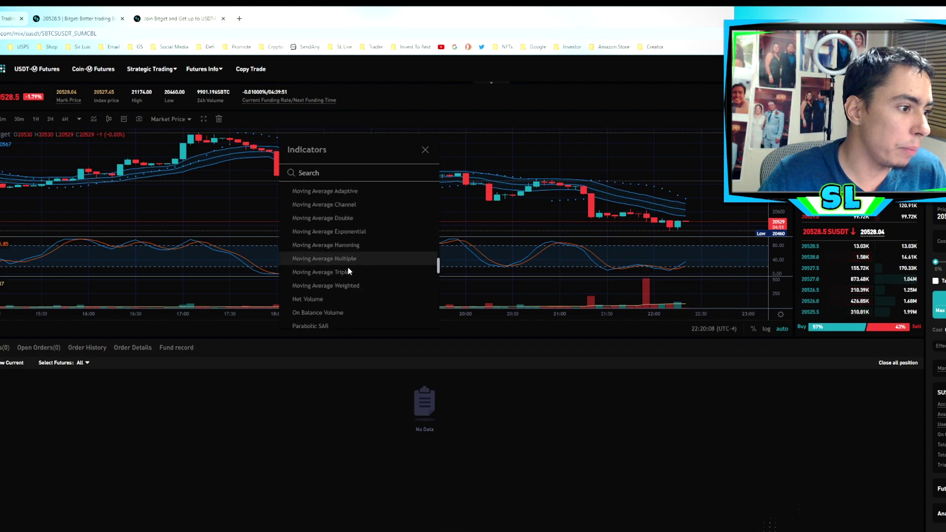
{"action": "left_click", "coordinate": [425, 151]}
{"action": "key", "text": "alt+Tab"}
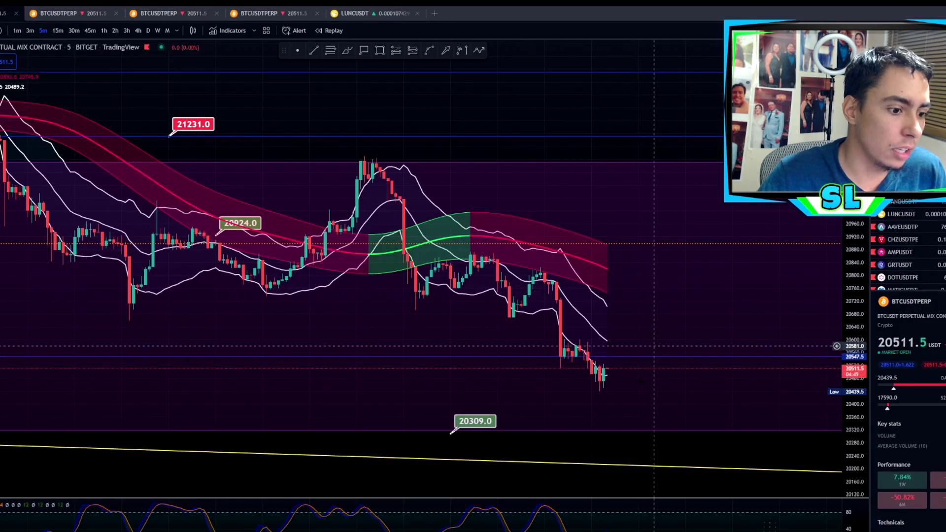
{"action": "key", "text": "alt+Tab"}
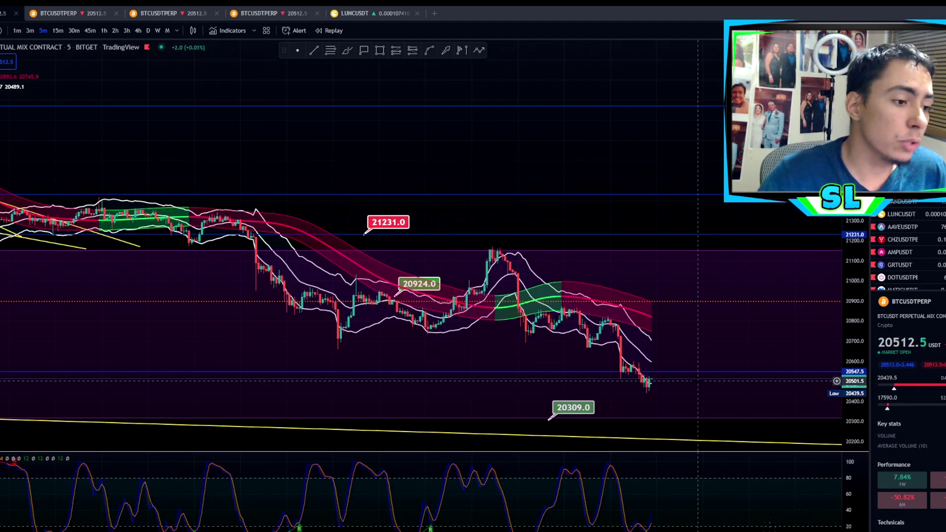
- Bring the Bitget demo page up beside the TradingView chart and highlight the available SUSDT demo balance
{"action": "left_click_drag", "start_coordinate": [512, 173], "coordinate": [514, 150]}
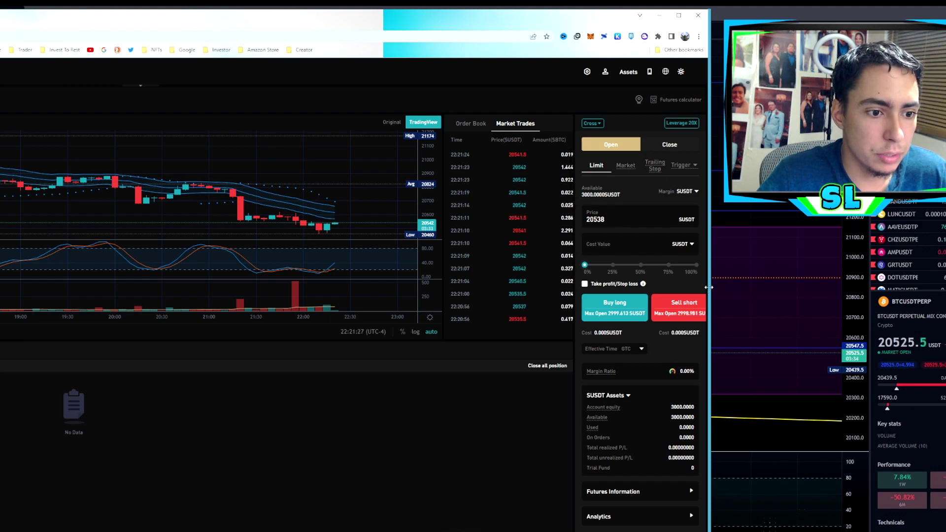
{"action": "left_click_drag", "start_coordinate": [708, 287], "coordinate": [743, 288]}
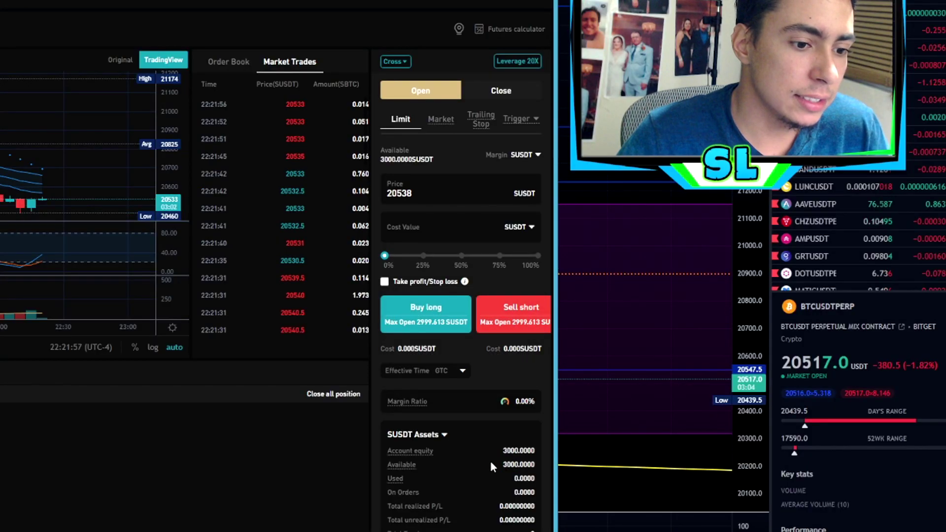
{"action": "left_click_drag", "start_coordinate": [705, 417], "coordinate": [712, 417]}
{"action": "left_click_drag", "start_coordinate": [511, 464], "coordinate": [526, 464]}
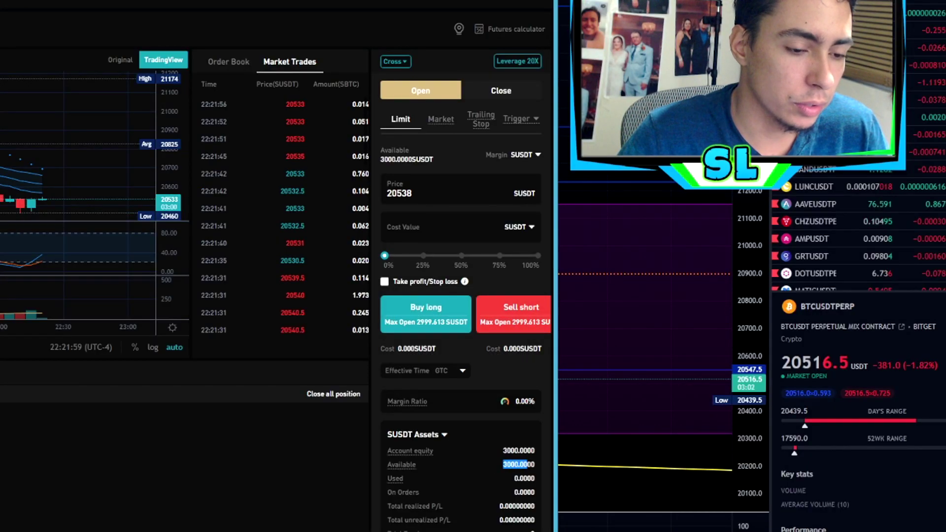
{"action": "left_click", "coordinate": [526, 464]}
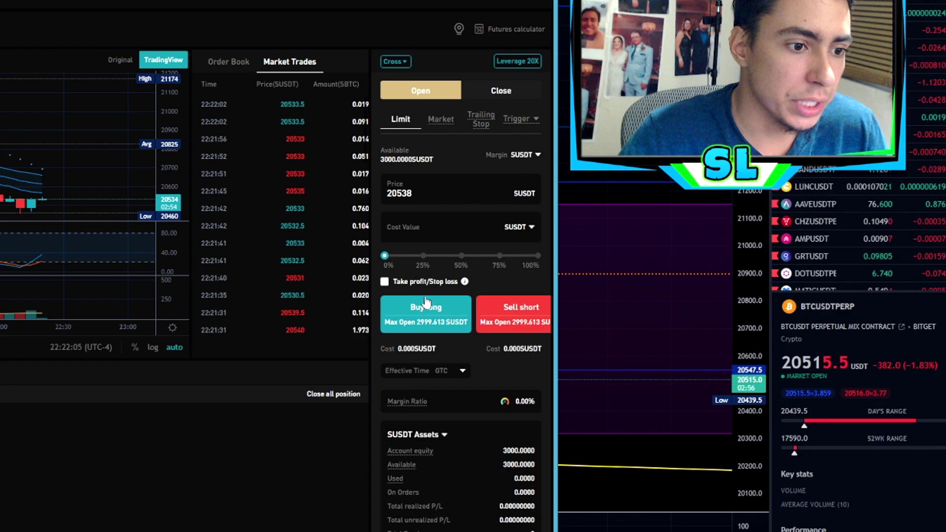
- Size the demo limit order at 3% of the openable quantity and enable its take profit/stop loss prices
{"action": "mouse_move", "coordinate": [385, 257]}
{"action": "left_mouse_down"}
{"action": "mouse_move", "coordinate": [416, 264]}
{"action": "mouse_move", "coordinate": [390, 264]}
{"action": "left_mouse_up"}
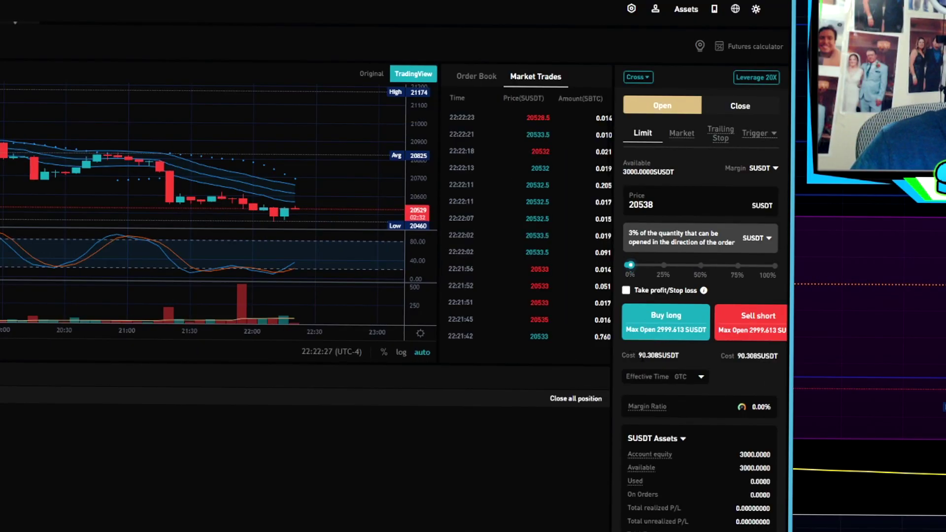
{"action": "left_click", "coordinate": [638, 356]}
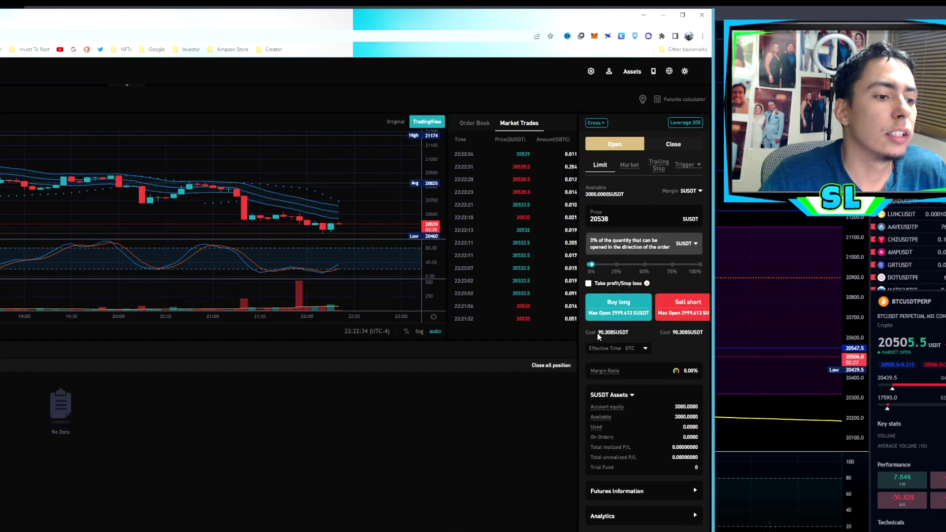
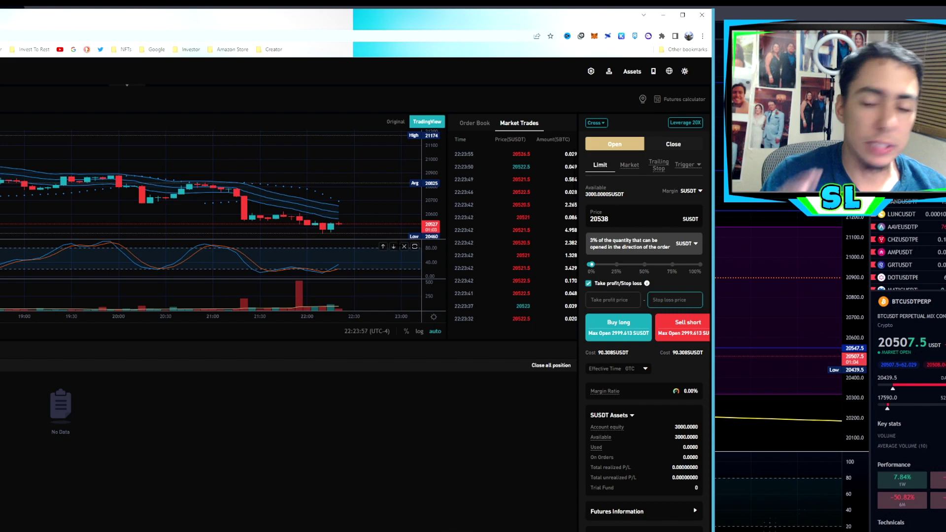
{"action": "left_click", "coordinate": [613, 300]}
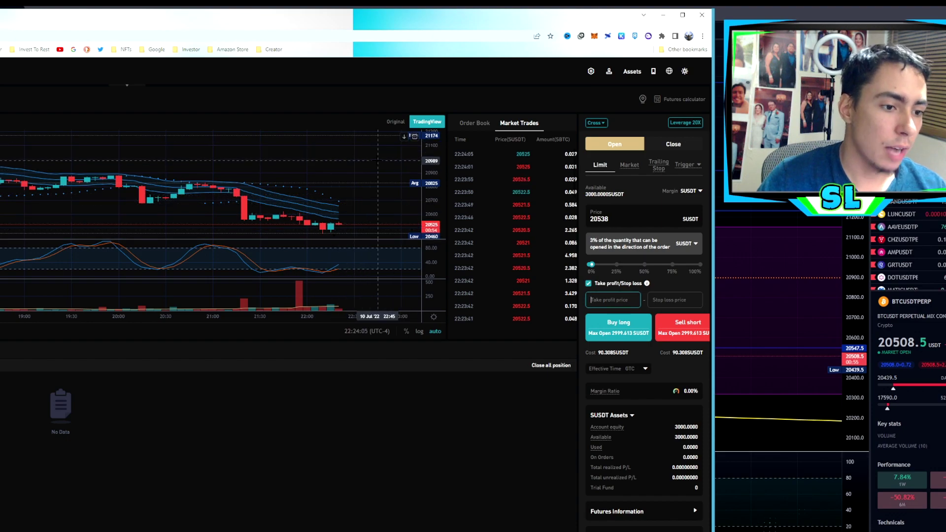
- Compare the Limit and Market order types, show the Order Book, and return to the Limit order form
{"action": "left_click_drag", "start_coordinate": [598, 218], "coordinate": [609, 217]}
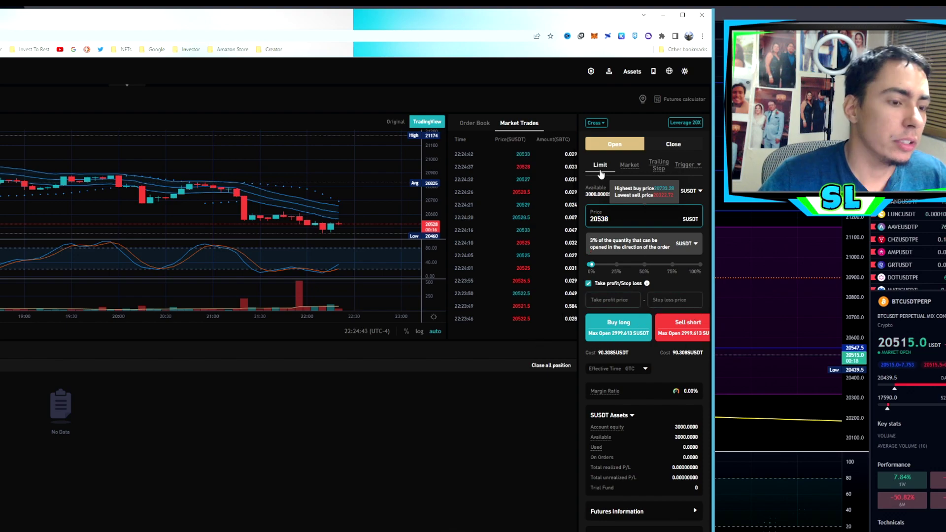
{"action": "left_click", "coordinate": [617, 224]}
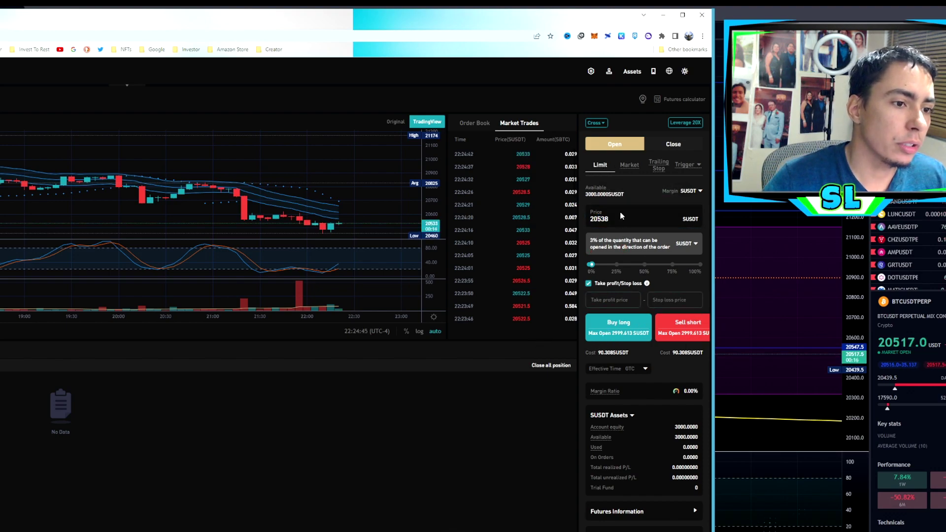
{"action": "left_click", "coordinate": [625, 167]}
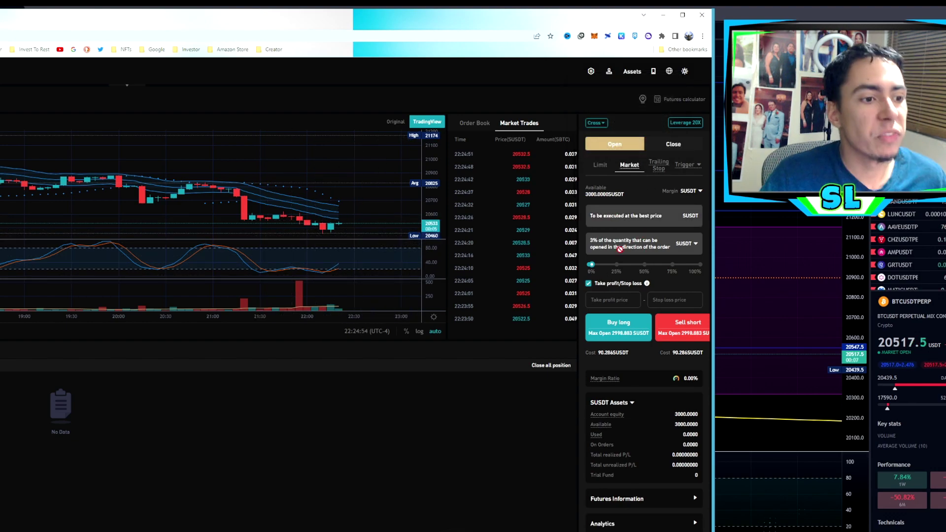
{"action": "left_click", "coordinate": [477, 123]}
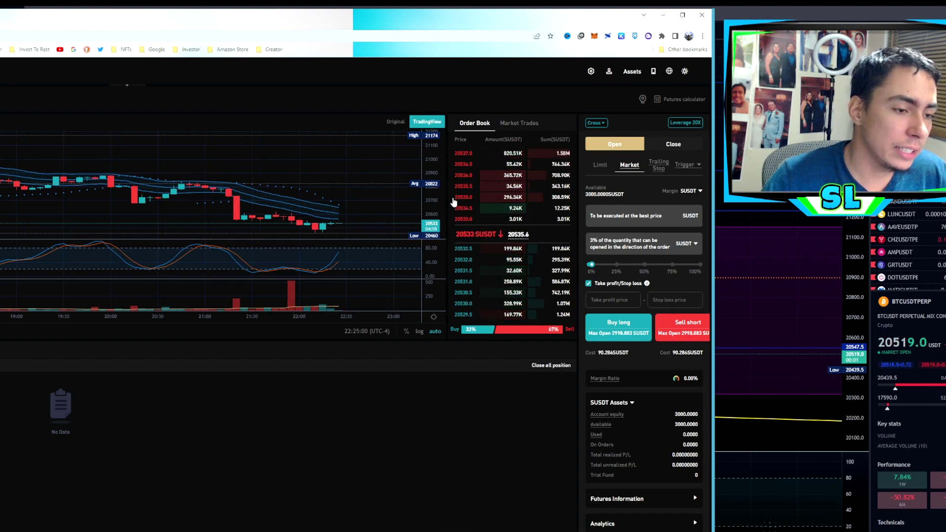
{"action": "left_click", "coordinate": [600, 165]}
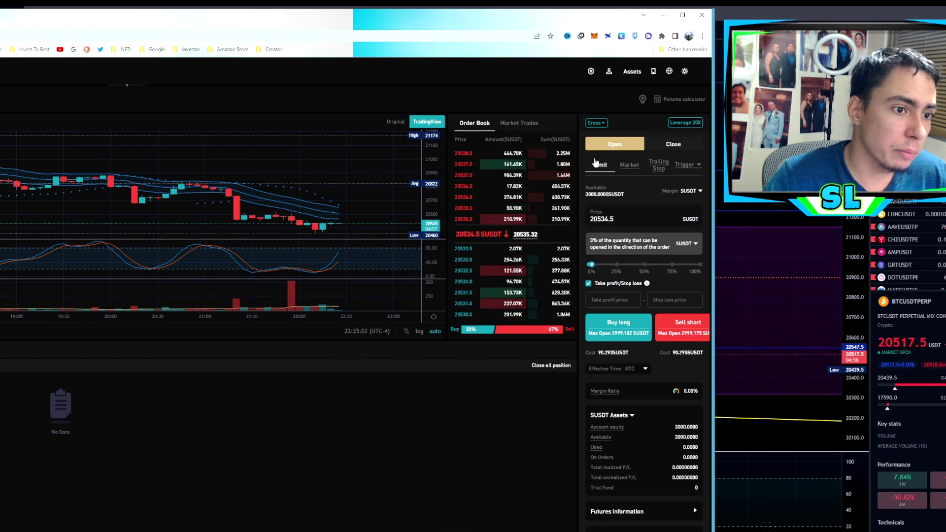
- Compare the Isolated and Cross descriptions in the SBTCSUSDT margin mode settings and leave without applying a change
{"action": "left_click", "coordinate": [591, 125]}
{"action": "left_click", "coordinate": [95, 156]}
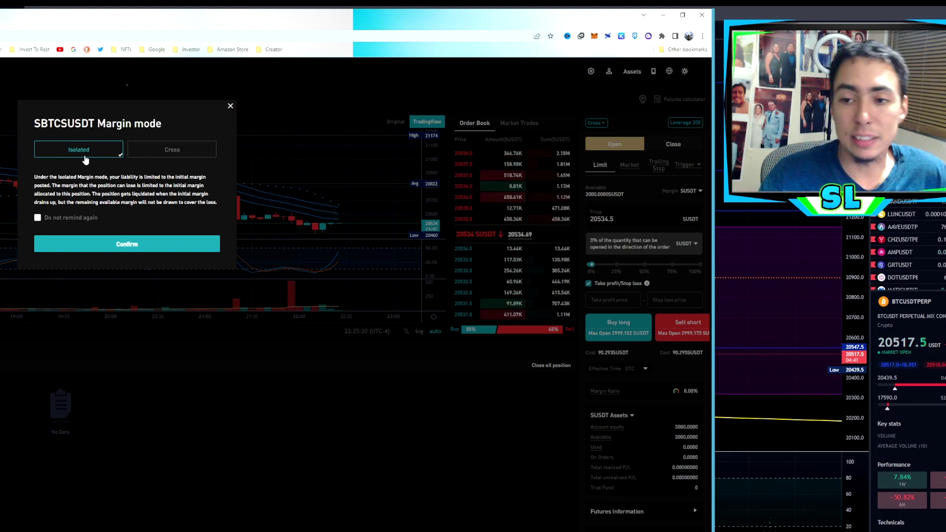
{"action": "left_click", "coordinate": [199, 155]}
{"action": "left_click", "coordinate": [83, 155]}
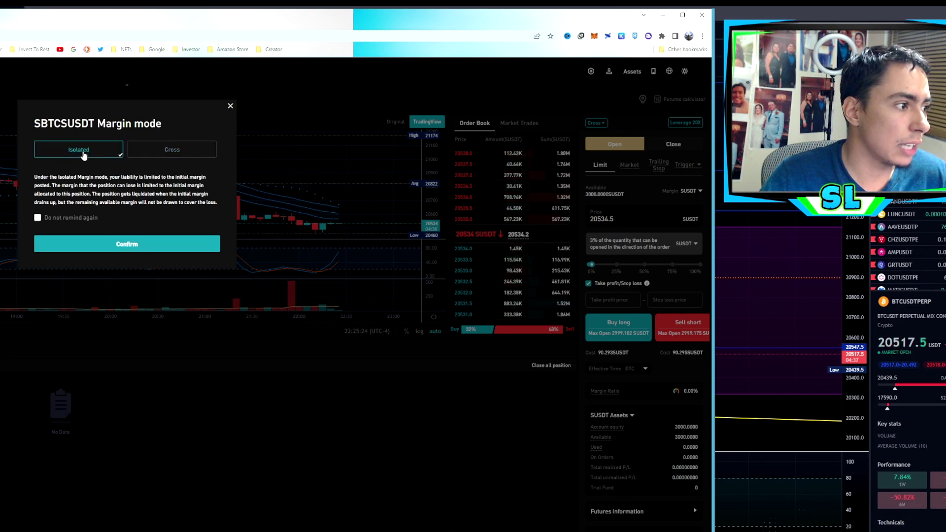
{"action": "left_click", "coordinate": [173, 157]}
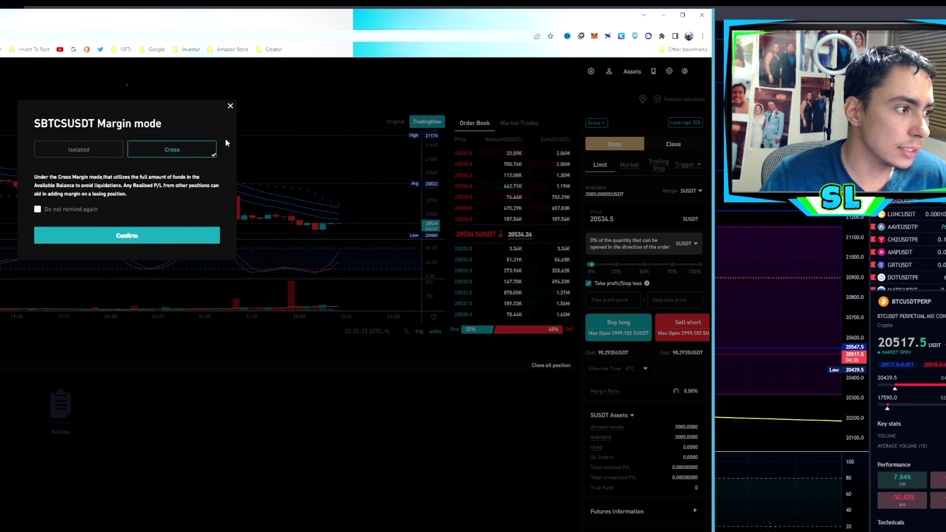
{"action": "left_click", "coordinate": [230, 107]}
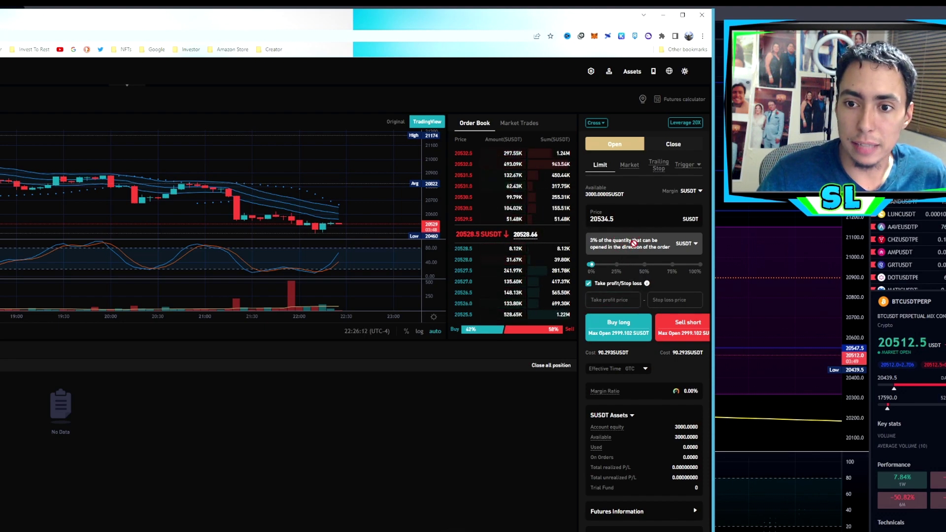
{"action": "left_click", "coordinate": [597, 123]}
{"action": "left_click", "coordinate": [105, 151]}
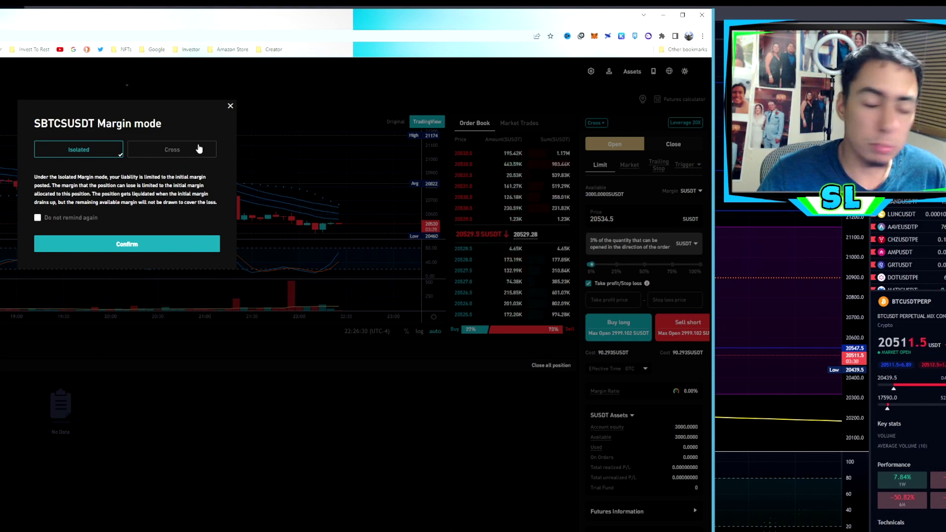
{"action": "left_click", "coordinate": [230, 106]}
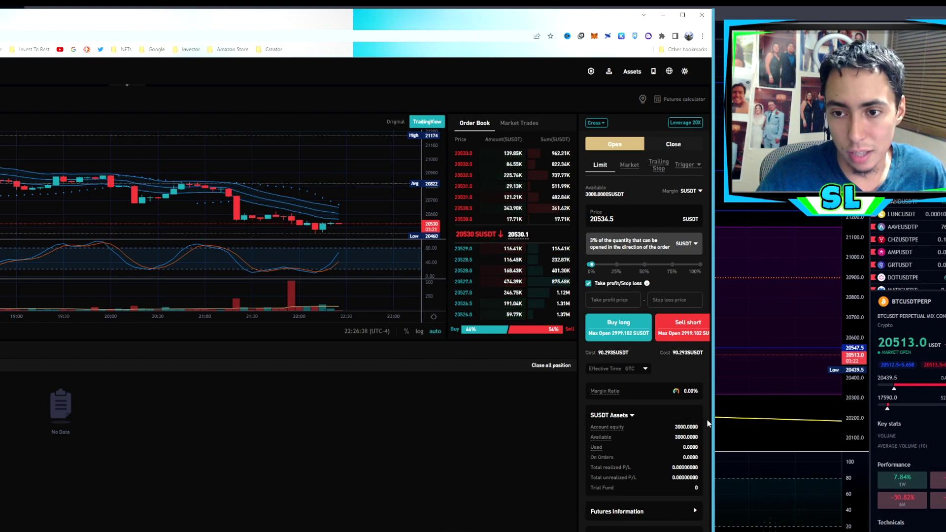
- Switch the SBTCSUSDT margin mode from Cross to Isolated
{"action": "left_click", "coordinate": [596, 122]}
{"action": "left_click", "coordinate": [100, 150]}
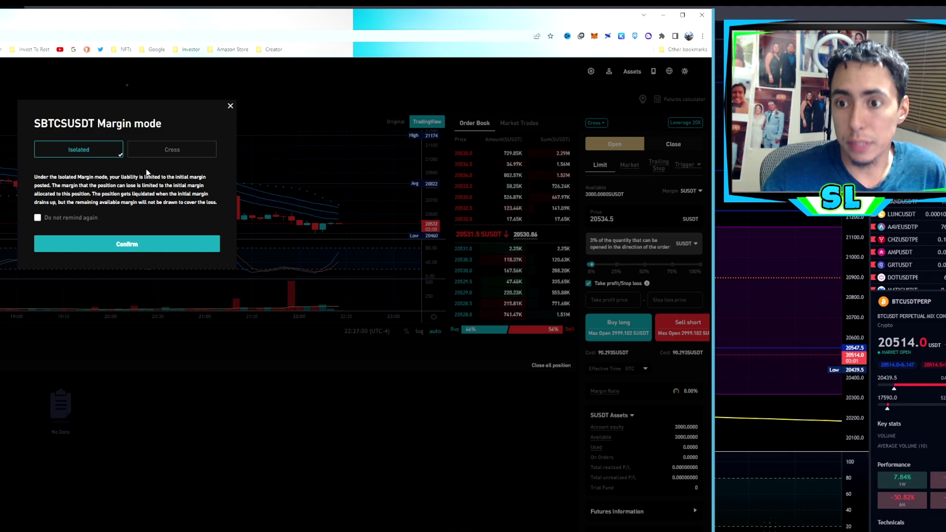
{"action": "left_click", "coordinate": [164, 247]}
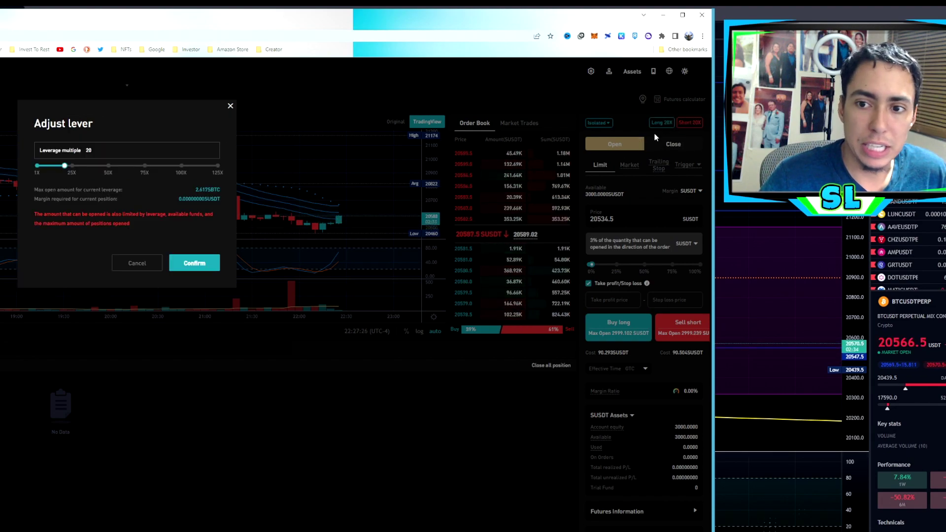
- Run the long leverage multiple up to 125X and back down, and apply 21X
{"action": "left_click_drag", "start_coordinate": [67, 170], "coordinate": [223, 171]}
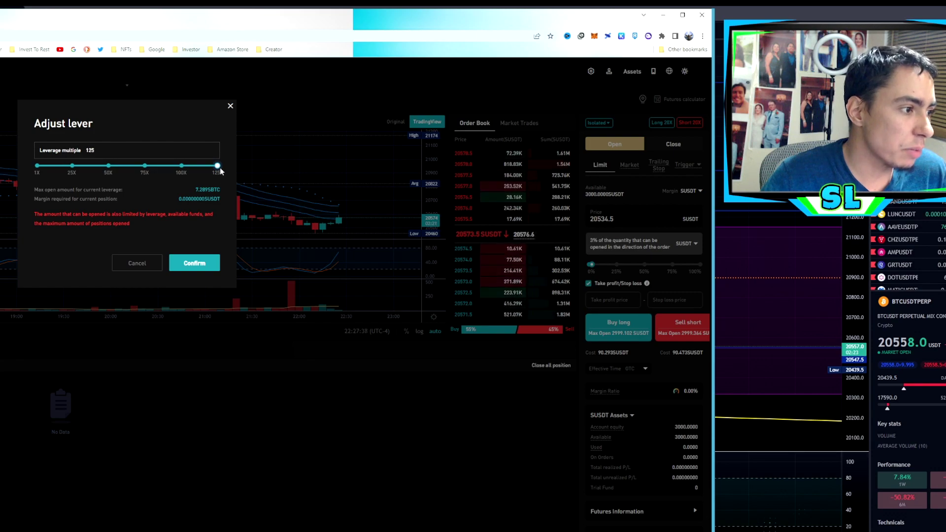
{"action": "left_click_drag", "start_coordinate": [220, 171], "coordinate": [219, 172]}
{"action": "left_click_drag", "start_coordinate": [218, 170], "coordinate": [51, 169]}
{"action": "left_click_drag", "start_coordinate": [54, 166], "coordinate": [64, 190]}
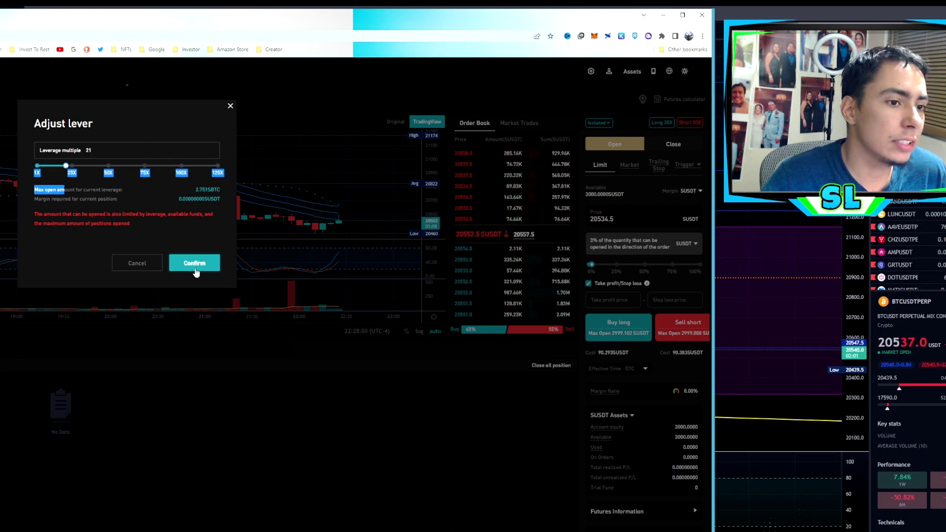
{"action": "left_click", "coordinate": [195, 270]}
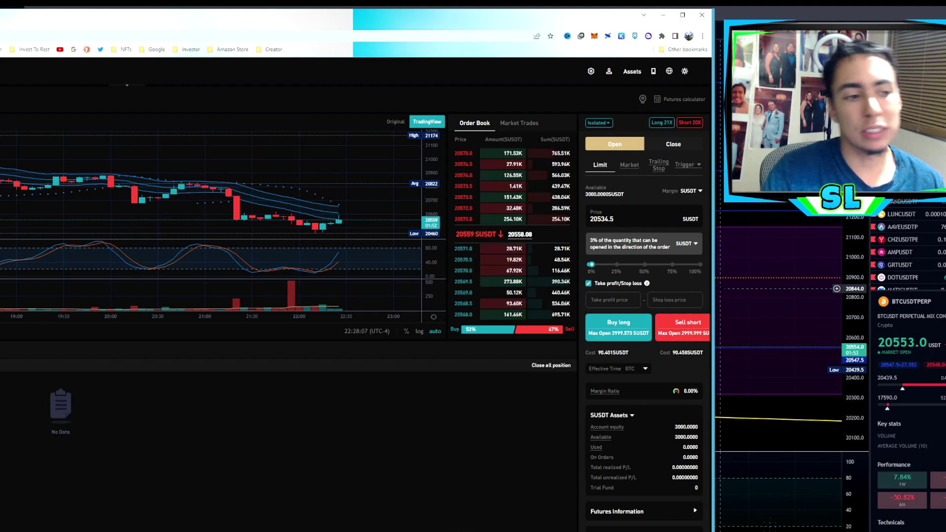
- Enlarge the browser window, open Bitget's Spot trading page, and browse its list of trading pairs
{"action": "left_click", "coordinate": [682, 14]}
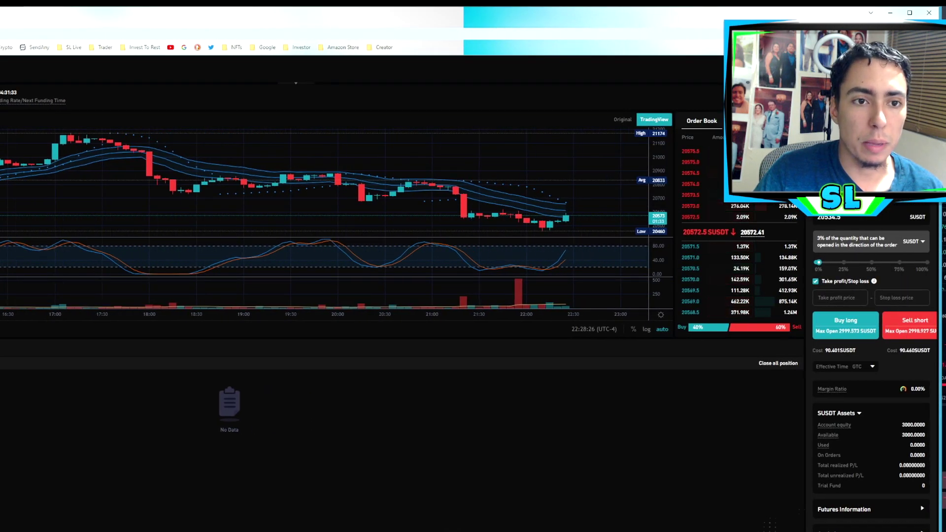
{"action": "left_click", "coordinate": [38, 85]}
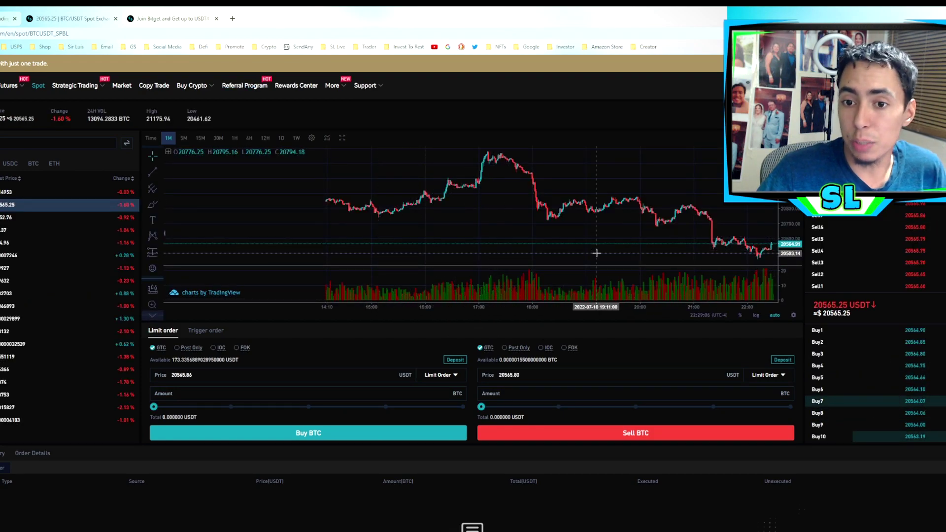
{"action": "scroll", "coordinate": [61, 268], "scroll_direction": "down", "scroll_amount": 5}
{"action": "scroll", "coordinate": [64, 270], "scroll_direction": "down", "scroll_amount": 3}
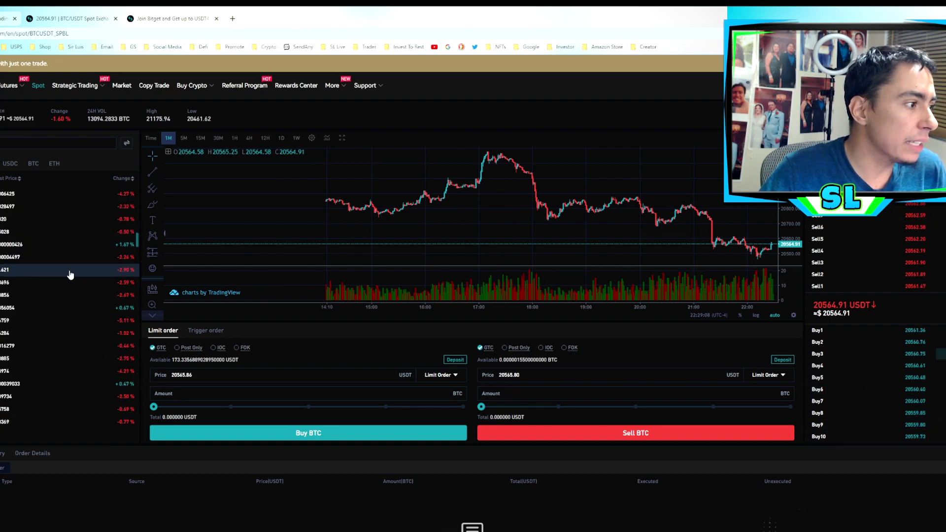
- Open Bitget's Market page and look through the cryptocurrency price list
{"action": "left_click", "coordinate": [124, 90]}
{"action": "scroll", "coordinate": [856, 333], "scroll_direction": "down", "scroll_amount": 6}
{"action": "scroll", "coordinate": [838, 359], "scroll_direction": "up", "scroll_amount": 6}
{"action": "scroll", "coordinate": [572, 423], "scroll_direction": "down", "scroll_amount": 7}
{"action": "left_click", "coordinate": [493, 341]}
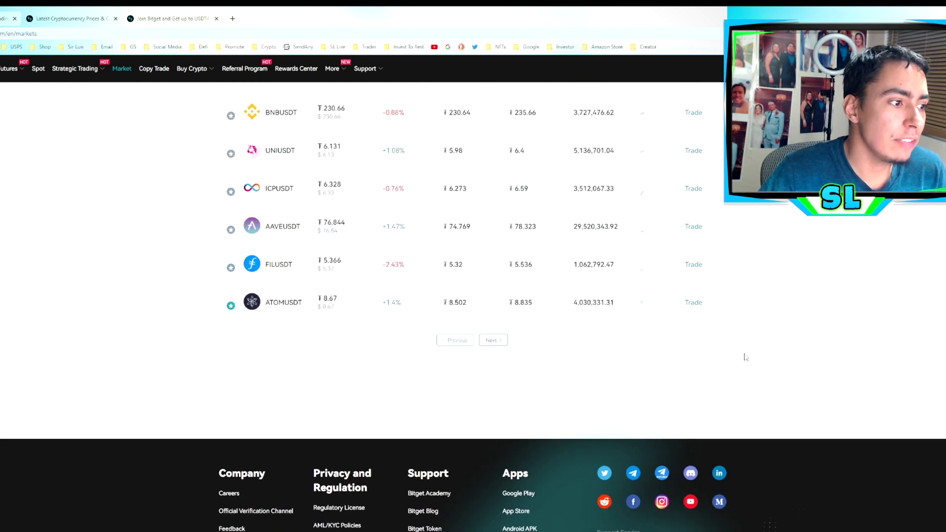
- Browse the Top gainers list on the Market page, and reload the page
{"action": "scroll", "coordinate": [799, 339], "scroll_direction": "up", "scroll_amount": 5}
{"action": "left_click", "coordinate": [380, 235]}
{"action": "scroll", "coordinate": [408, 386], "scroll_direction": "down", "scroll_amount": 2}
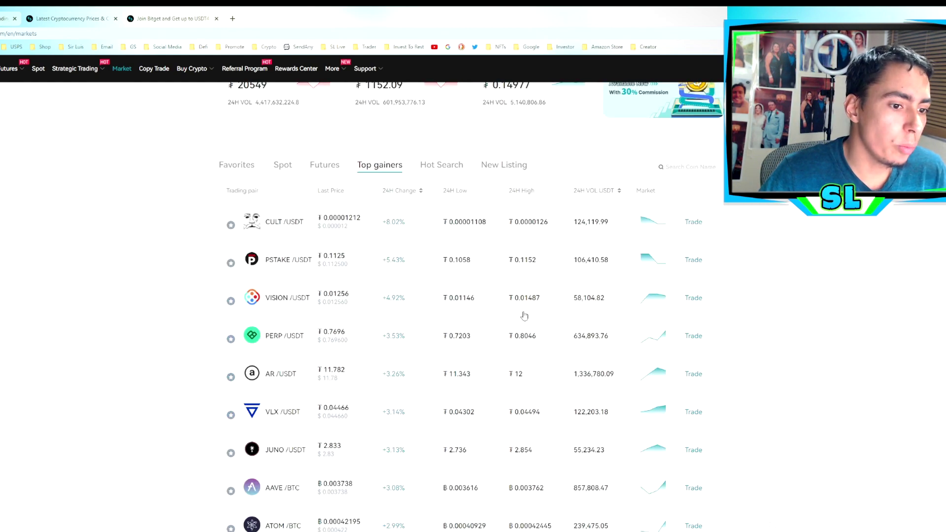
{"action": "scroll", "coordinate": [351, 321], "scroll_direction": "down", "scroll_amount": 3}
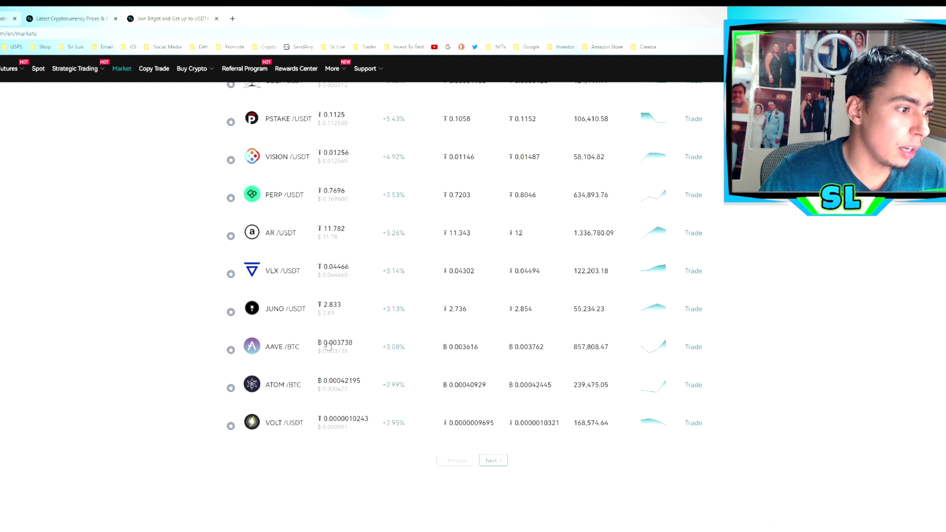
{"action": "scroll", "coordinate": [285, 316], "scroll_direction": "up", "scroll_amount": 4}
{"action": "scroll", "coordinate": [220, 316], "scroll_direction": "down", "scroll_amount": 3}
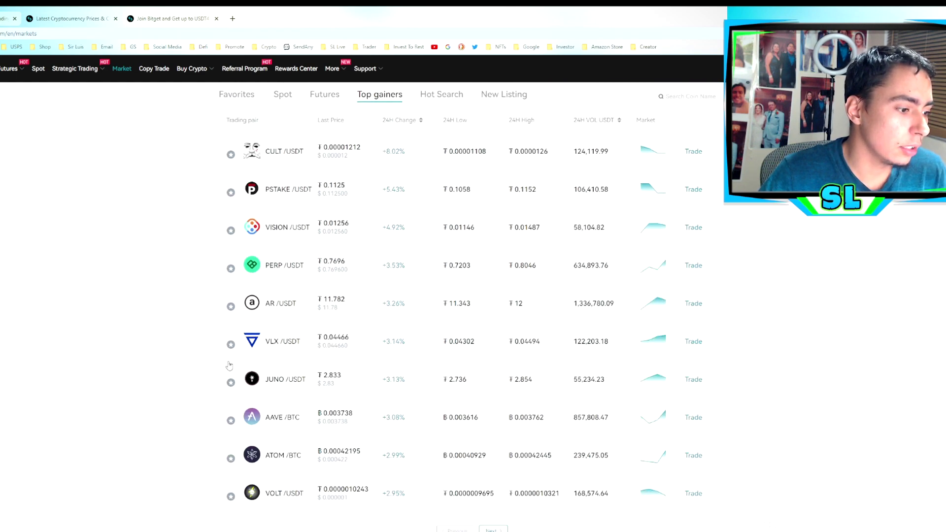
{"action": "key", "text": "F5"}
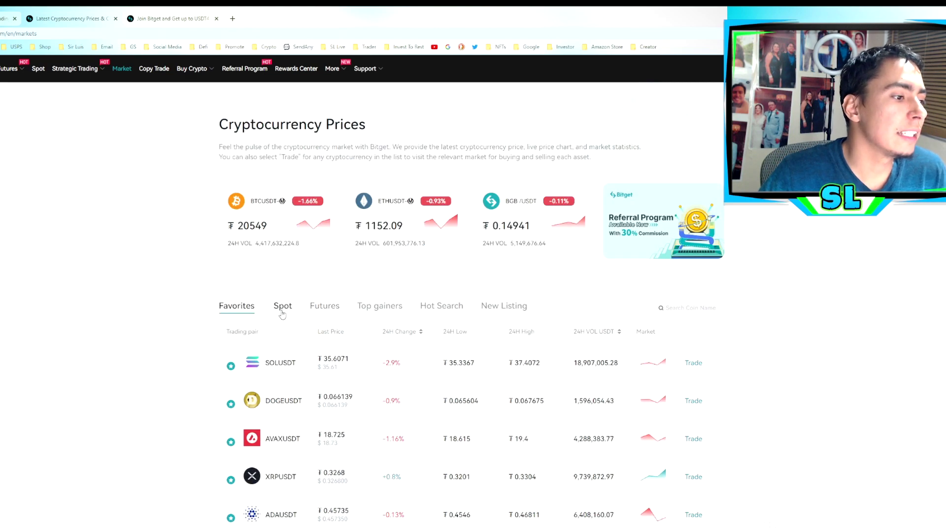
- Check Bitget's futures offerings and open the Crypto Deposit page to look over its deposit options
{"action": "mouse_move", "coordinate": [9, 69]}
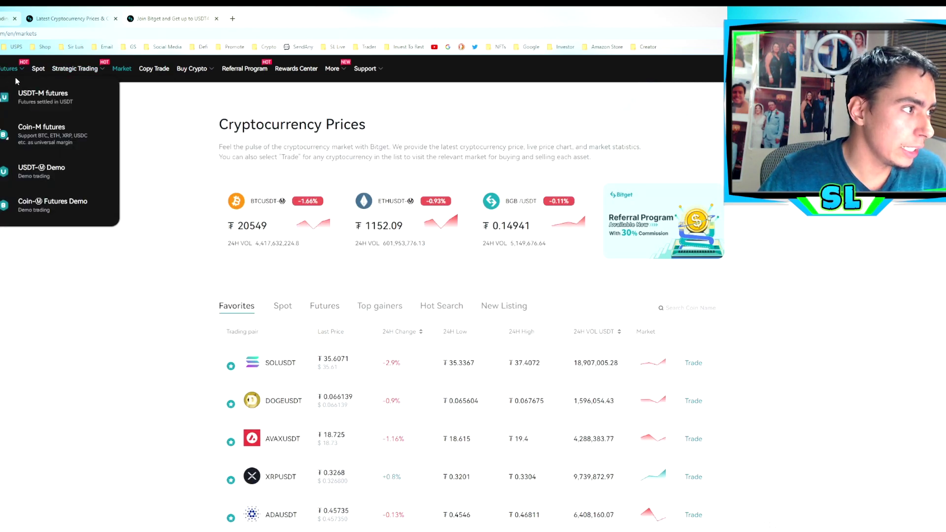
{"action": "left_click", "coordinate": [84, 100]}
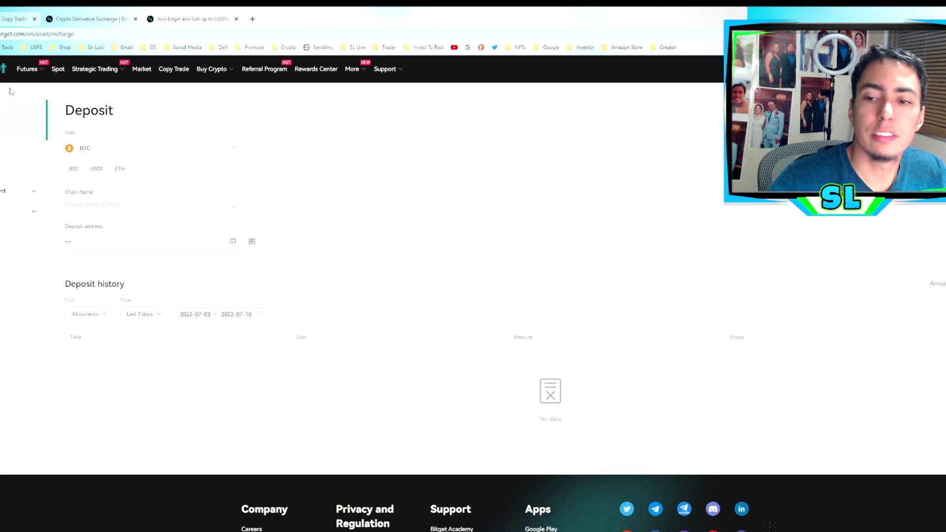
{"action": "mouse_move", "coordinate": [226, 71]}
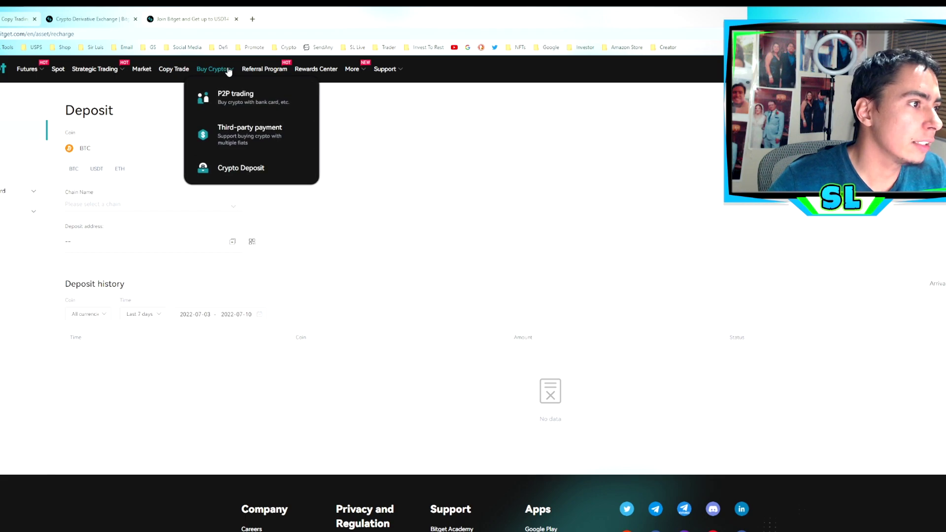
{"action": "left_click", "coordinate": [266, 170]}
{"action": "left_click_drag", "start_coordinate": [5, 156], "coordinate": [3, 250]}
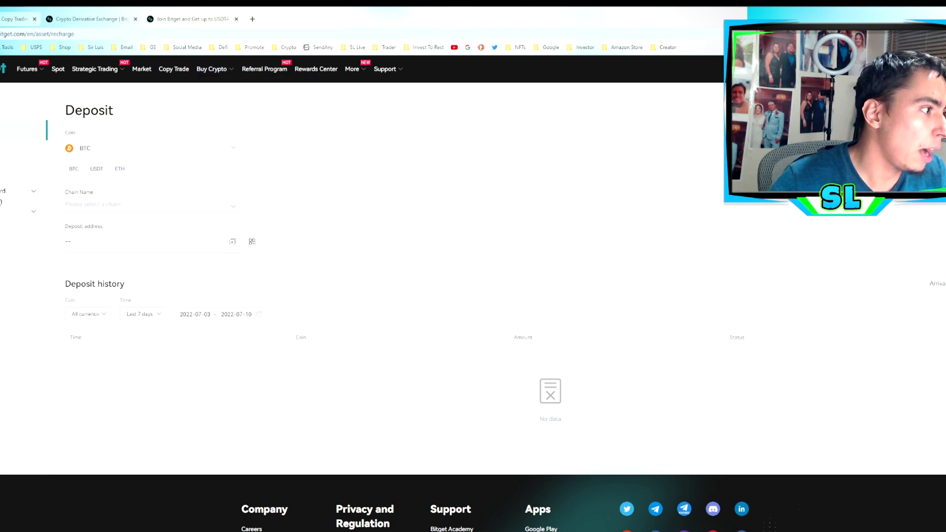
- Look over Bitget's additional product offerings and its list of futures and demo trading markets
{"action": "mouse_move", "coordinate": [201, 70]}
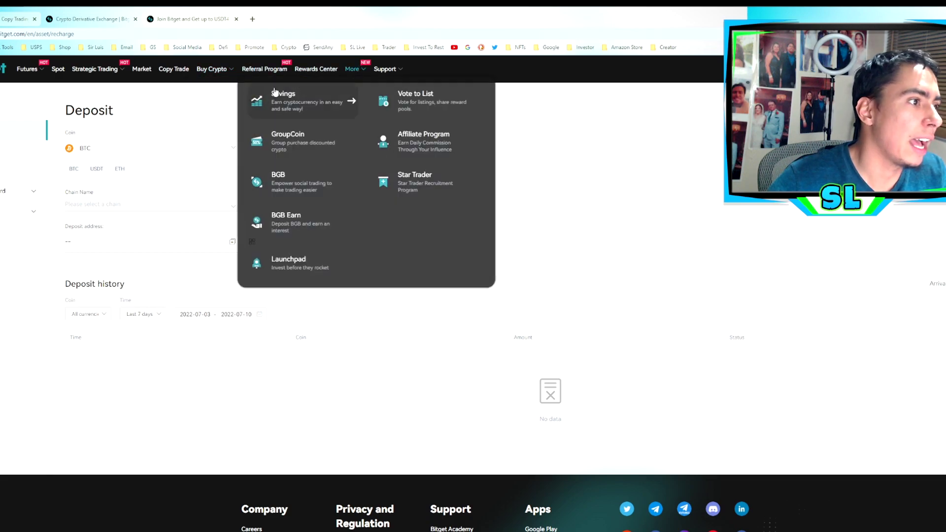
{"action": "mouse_move", "coordinate": [31, 73]}
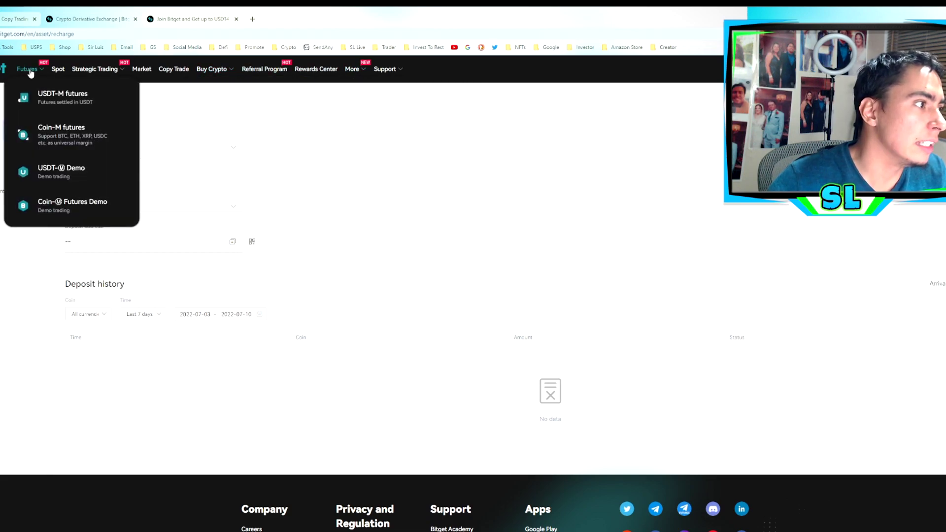